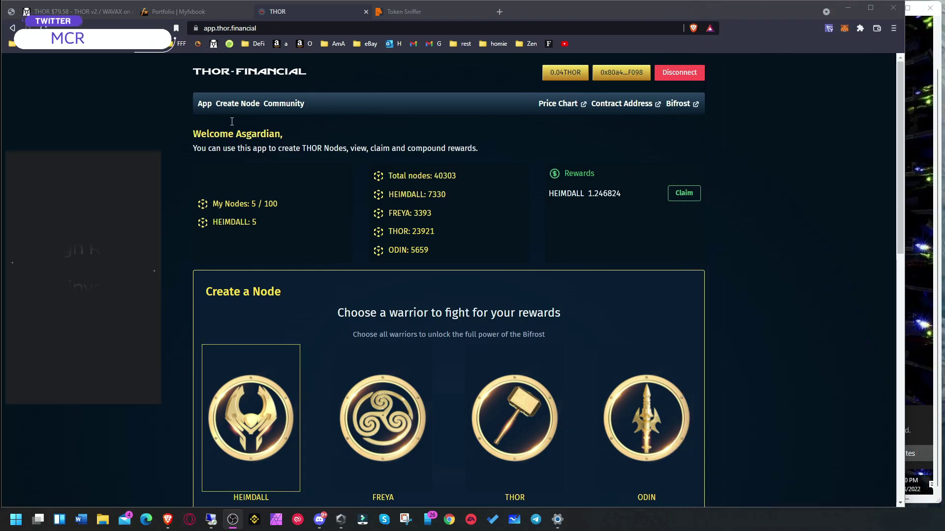
# In THOR Nodes #announcements, highlight the FTM validator nodes line and 'ARE LIVE NOW'.
pyautogui.click(254, 44)
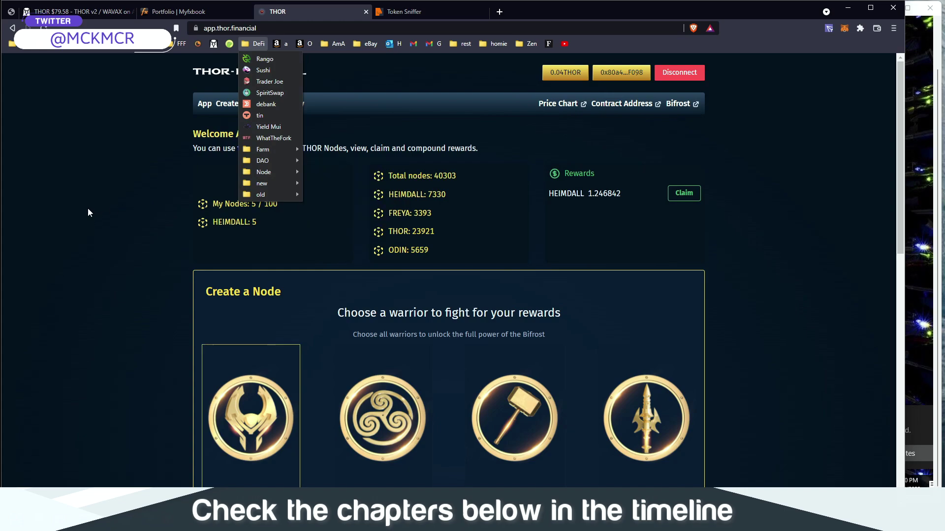
pyautogui.click(122, 214)
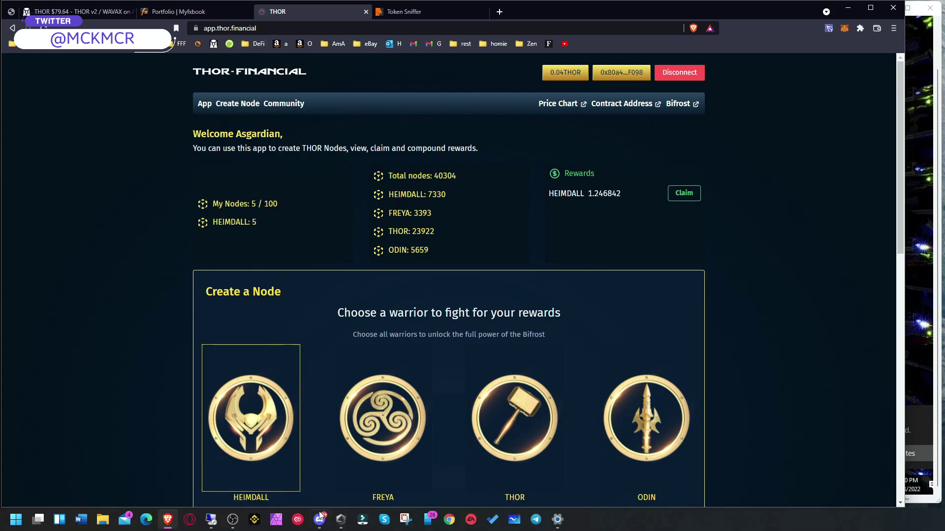
pyautogui.click(319, 520)
pyautogui.scroll(3, 405, 331)
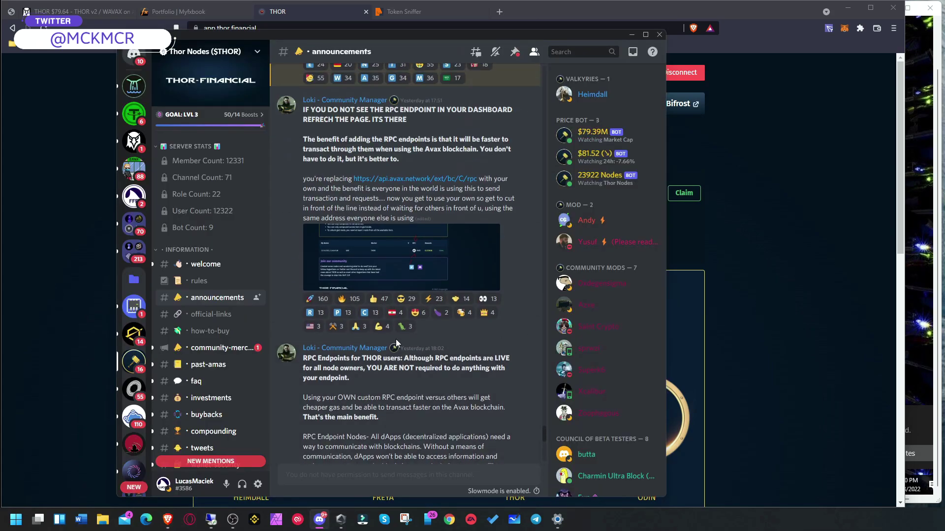
pyautogui.scroll(3, 393, 347)
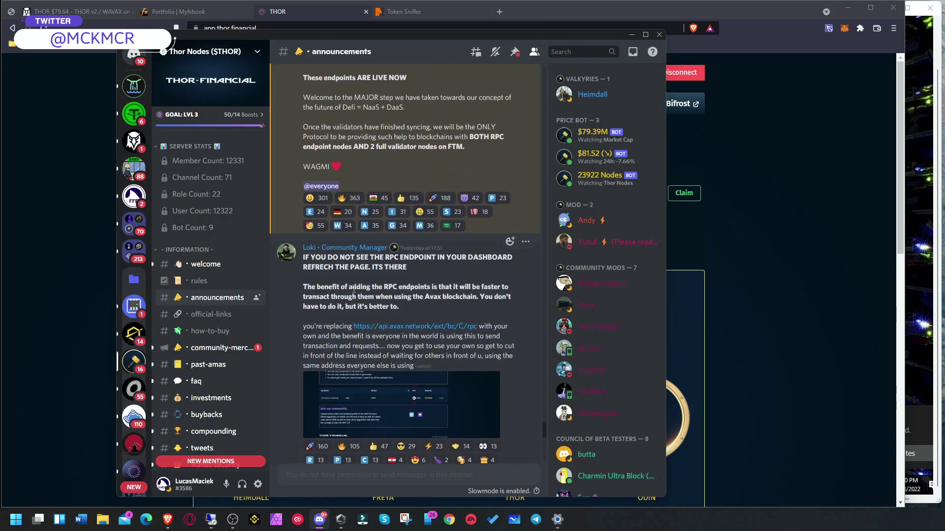
pyautogui.scroll(3, 357, 295)
pyautogui.scroll(3, 341, 304)
pyautogui.scroll(2, 340, 305)
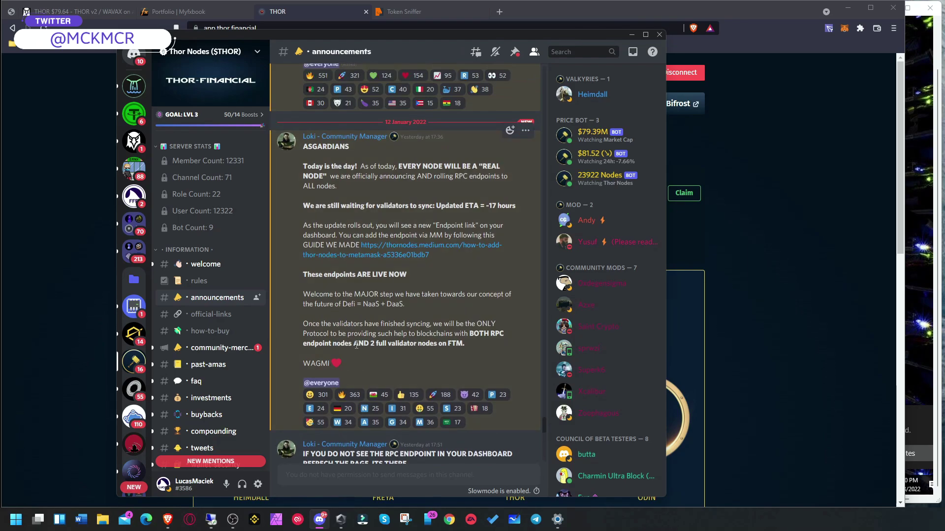
pyautogui.moveTo(355, 344); pyautogui.dragTo(468, 346)
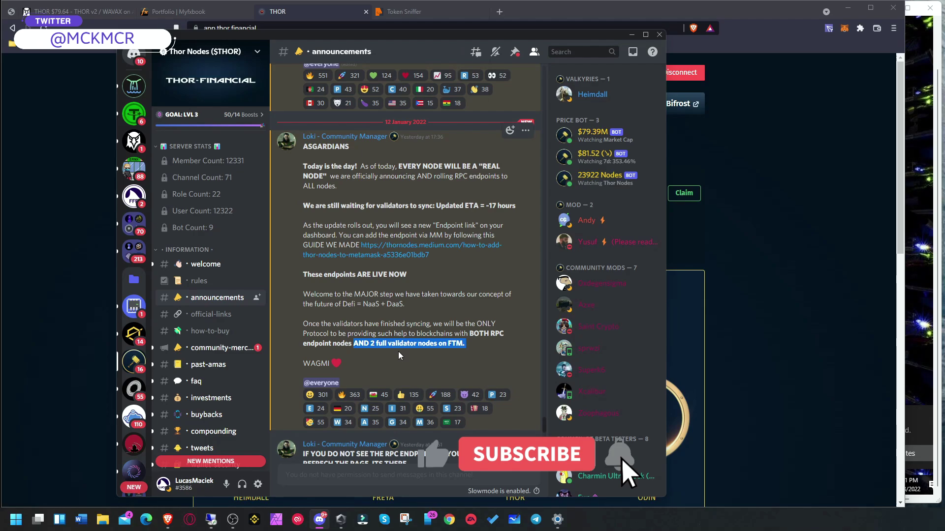
pyautogui.scroll(3, 465, 347)
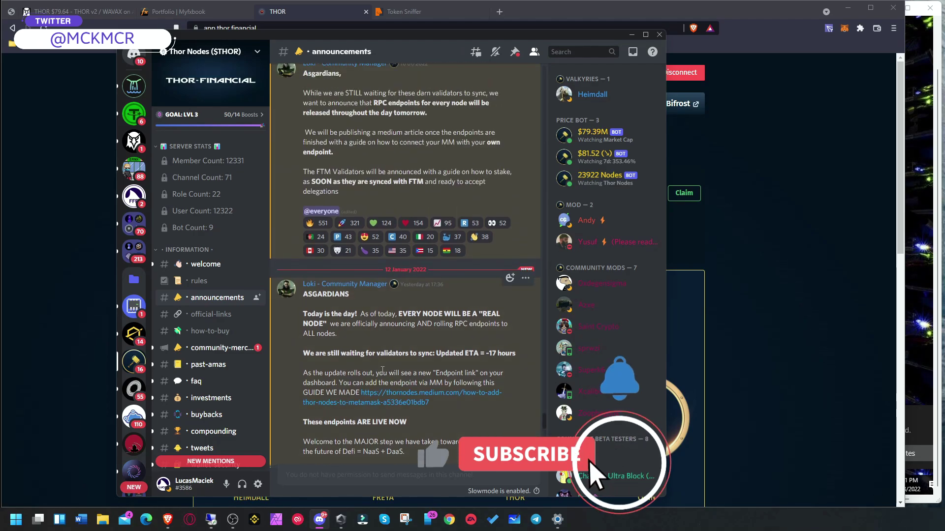
pyautogui.scroll(3, 443, 333)
pyautogui.scroll(3, 377, 380)
pyautogui.scroll(3, 413, 304)
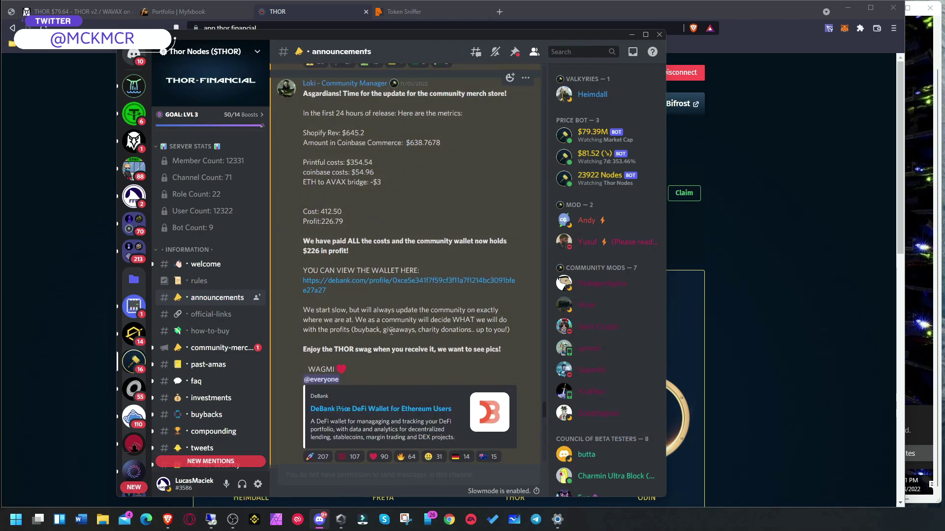
pyautogui.scroll(3, 390, 328)
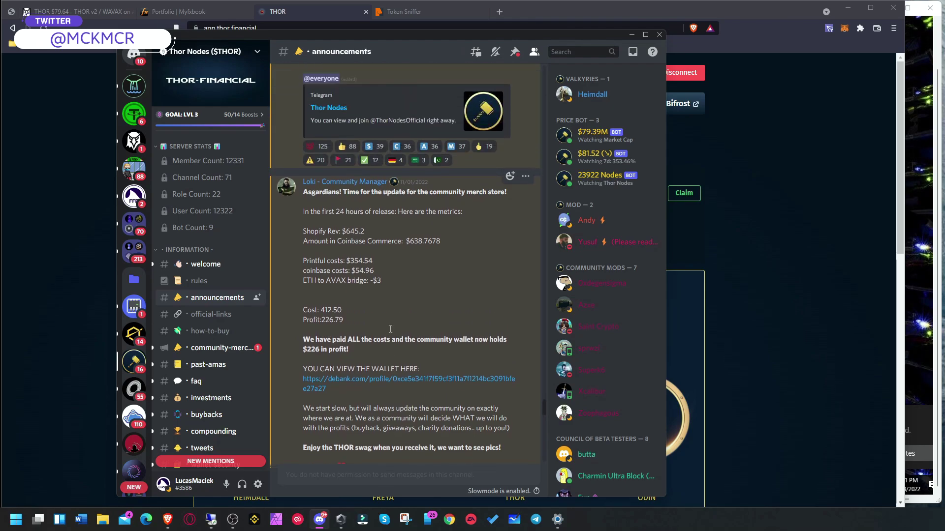
pyautogui.moveTo(337, 244); pyautogui.dragTo(399, 256)
pyautogui.moveTo(303, 260); pyautogui.dragTo(393, 299)
pyautogui.click(393, 299)
pyautogui.scroll(-3, 393, 299)
pyautogui.scroll(-3, 393, 298)
pyautogui.moveTo(303, 162); pyautogui.dragTo(429, 192)
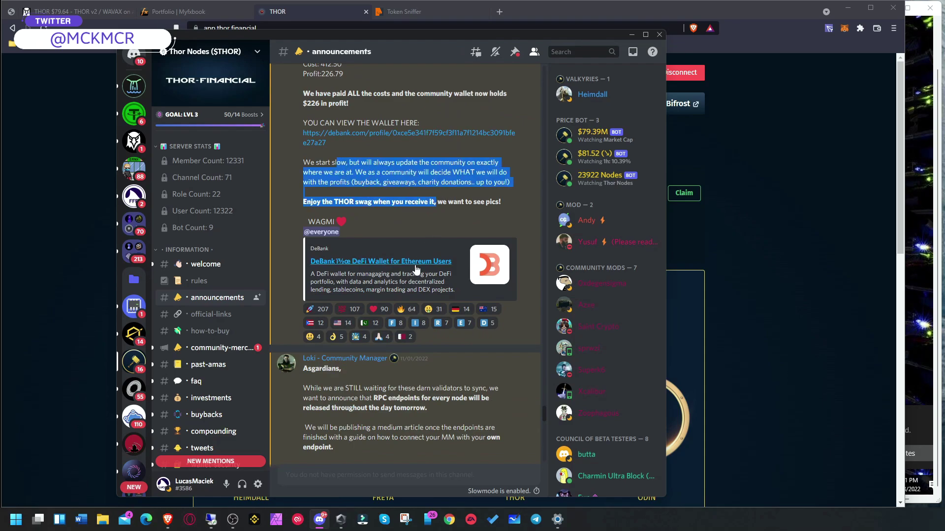
pyautogui.click(399, 243)
pyautogui.scroll(-3, 399, 243)
pyautogui.scroll(-3, 375, 283)
pyautogui.scroll(-3, 375, 283)
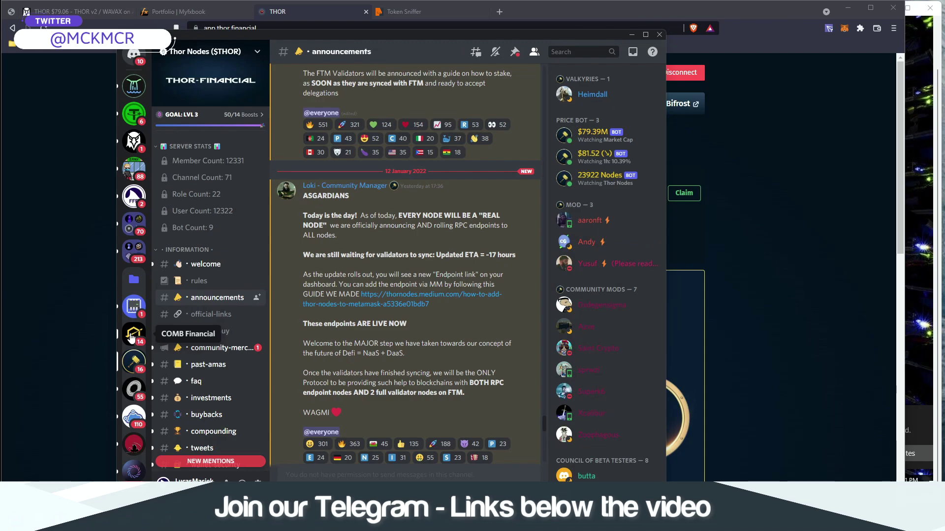
pyautogui.moveTo(406, 295)
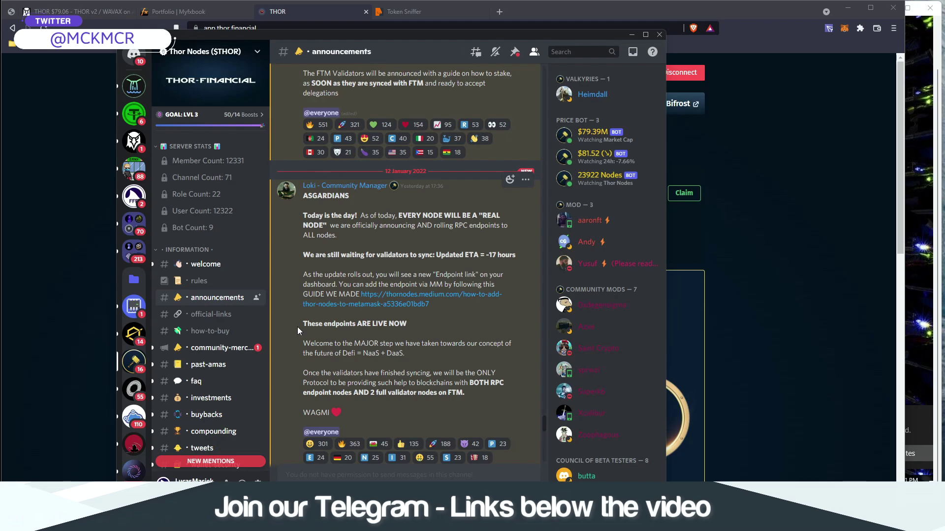
pyautogui.moveTo(358, 324); pyautogui.dragTo(411, 327)
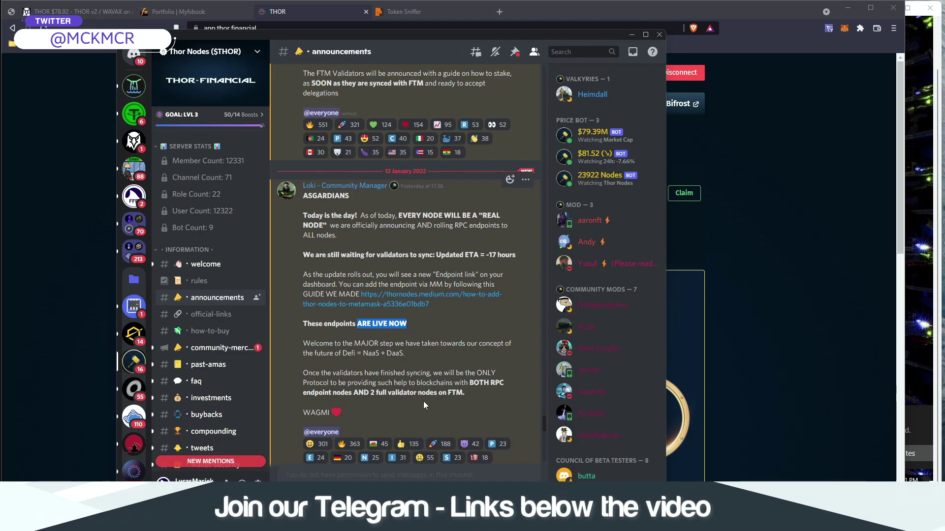
pyautogui.scroll(-5, 423, 398)
pyautogui.scroll(-5, 422, 399)
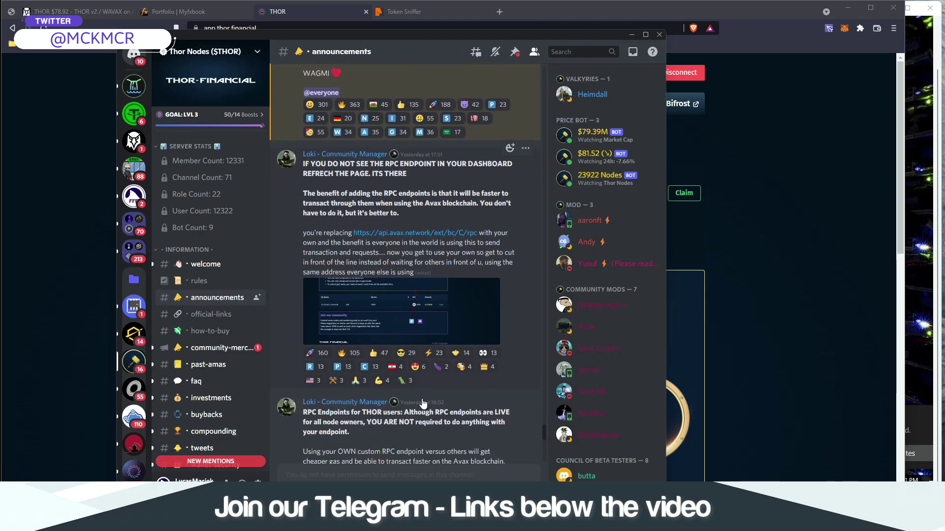
pyautogui.scroll(-3, 423, 399)
pyautogui.scroll(-4, 409, 336)
pyautogui.scroll(-1, 410, 336)
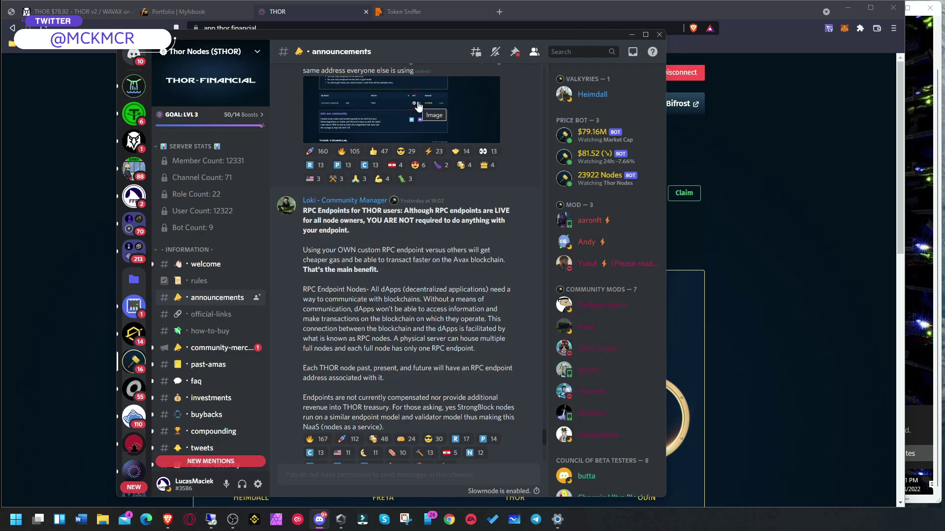
# Close the Myfxbook portfolio and show node FFF1's https and wss endpoint URLs.
pyautogui.click(180, 11)
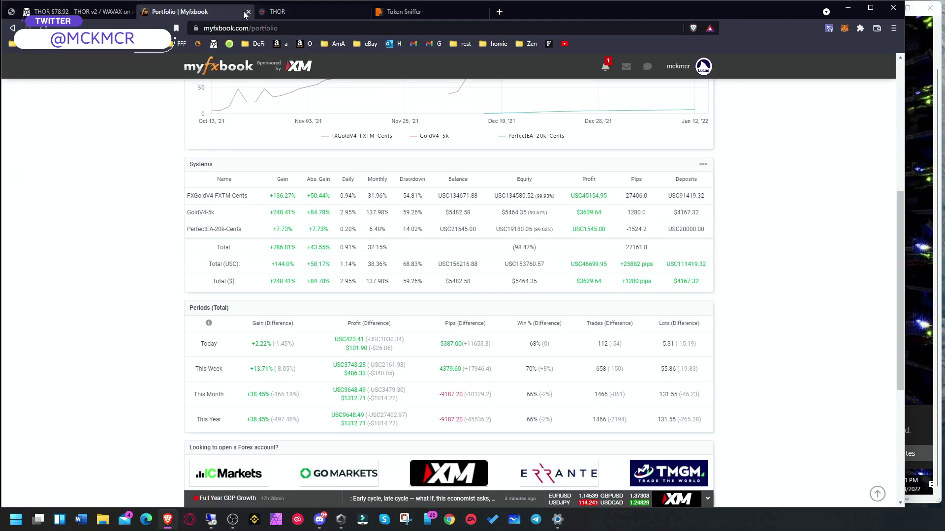
pyautogui.click(246, 13)
pyautogui.scroll(-1, 413, 348)
pyautogui.scroll(-5, 414, 348)
pyautogui.scroll(-2, 413, 349)
pyautogui.click(570, 288)
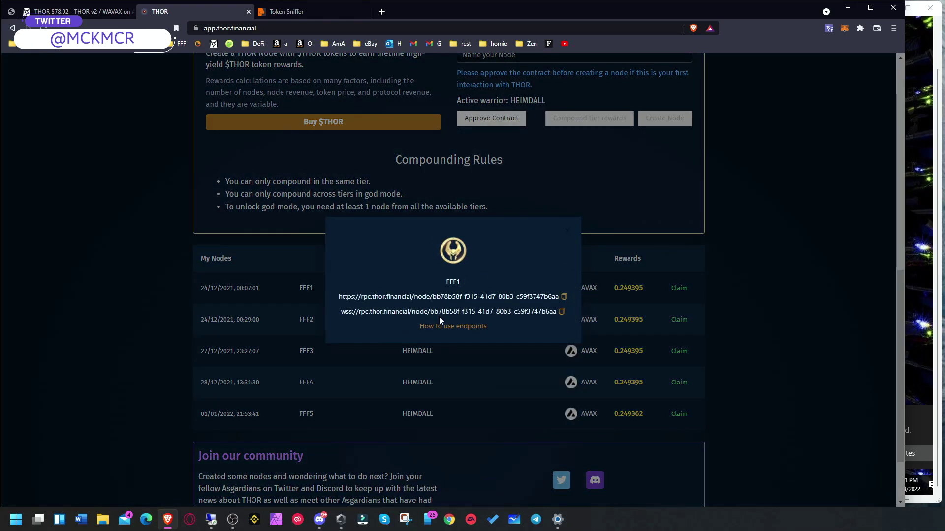
# Open and reload the Medium guide on adding Thor Nodes RPC to MetaMask, closing the wallet popup.
pyautogui.click(447, 327)
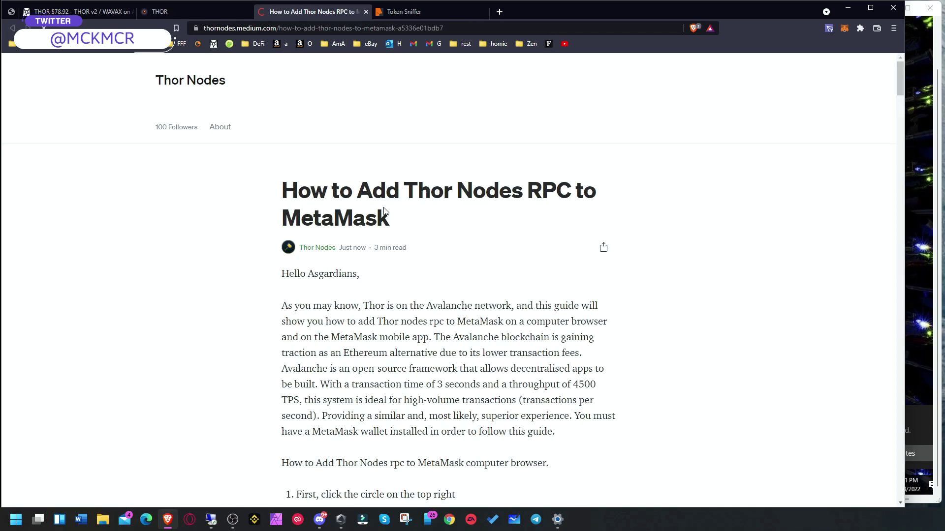
pyautogui.tripleClick(403, 189)
pyautogui.press('F5')
pyautogui.scroll(-3, 348, 304)
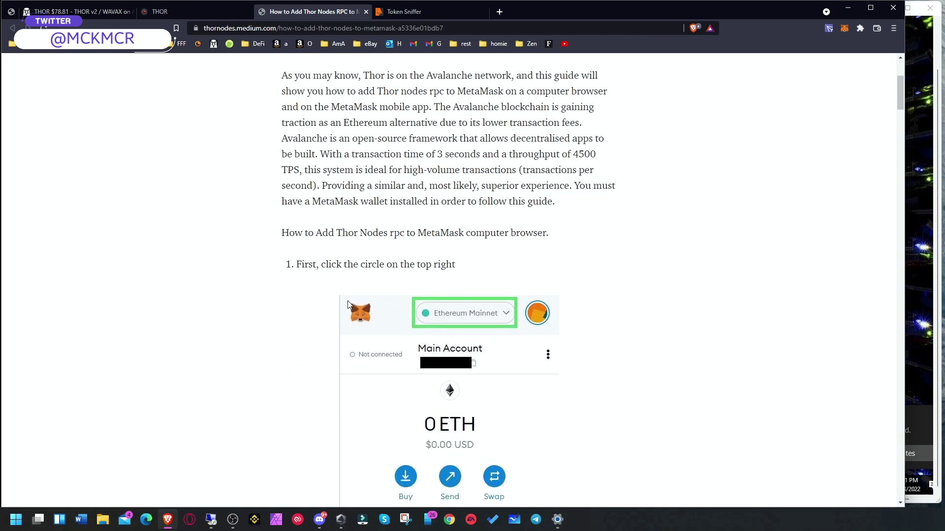
pyautogui.scroll(-2, 347, 304)
pyautogui.scroll(-4, 295, 299)
pyautogui.scroll(-4, 296, 299)
pyautogui.scroll(-4, 292, 298)
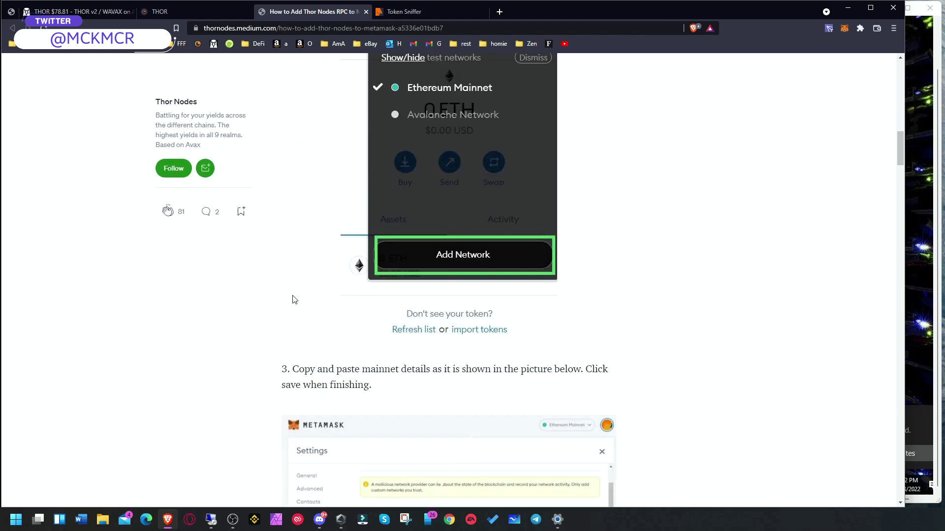
pyautogui.scroll(-3, 293, 299)
pyautogui.scroll(-3, 293, 299)
pyautogui.scroll(-3, 293, 299)
pyautogui.scroll(-3, 293, 299)
pyautogui.scroll(-2, 386, 304)
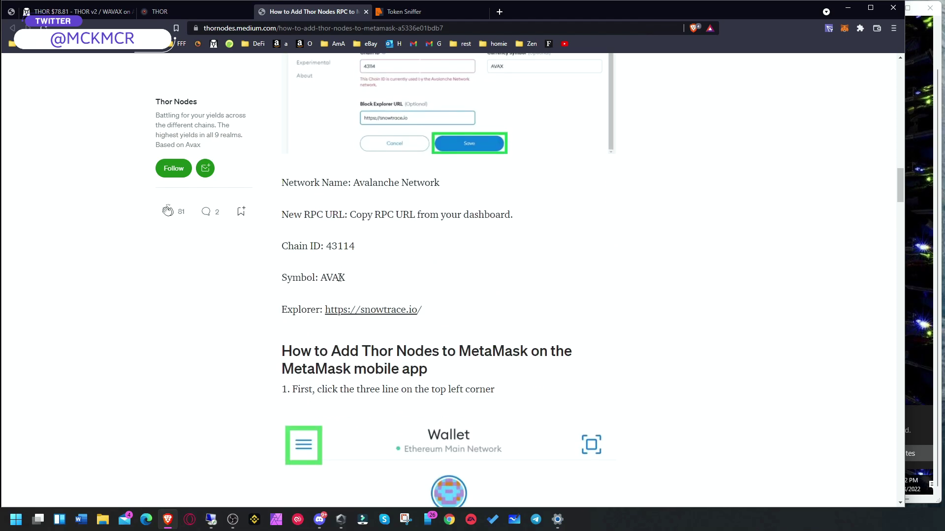
pyautogui.scroll(1, 339, 298)
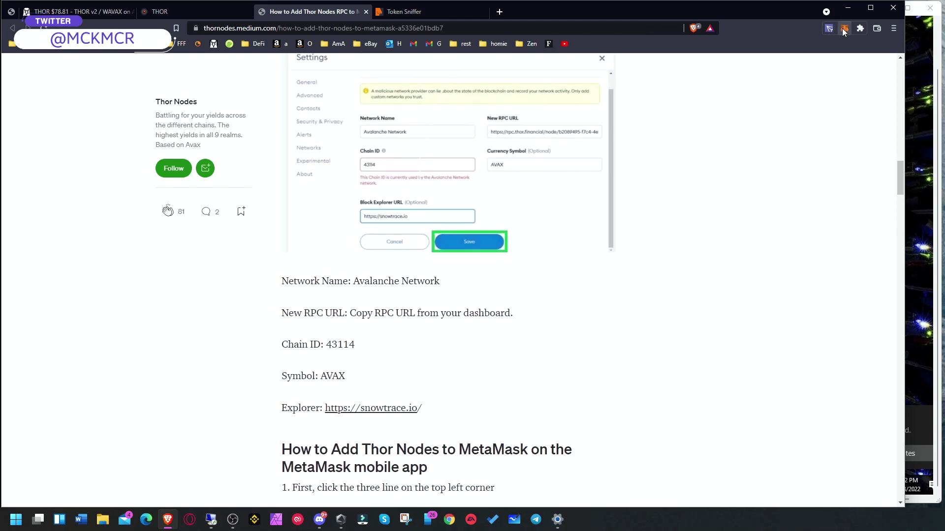
pyautogui.click(843, 30)
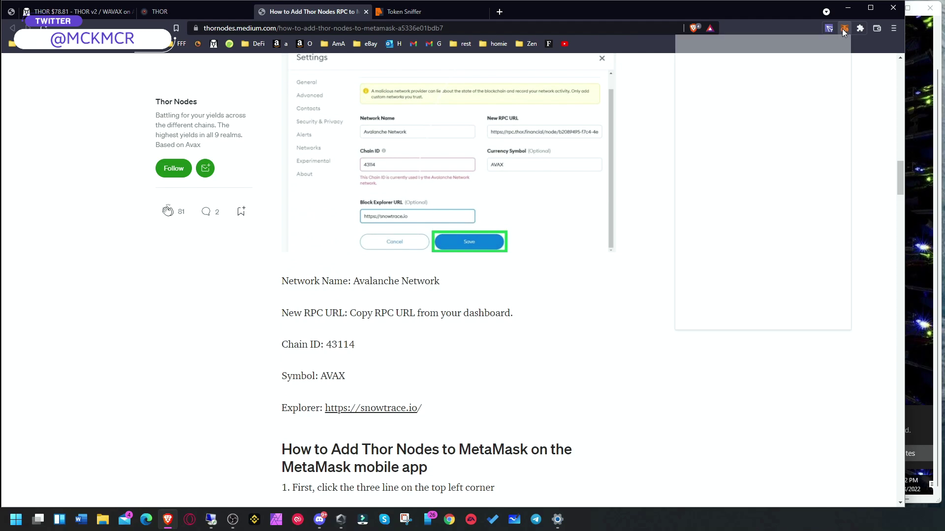
pyautogui.click(508, 316)
pyautogui.scroll(-10, 384, 347)
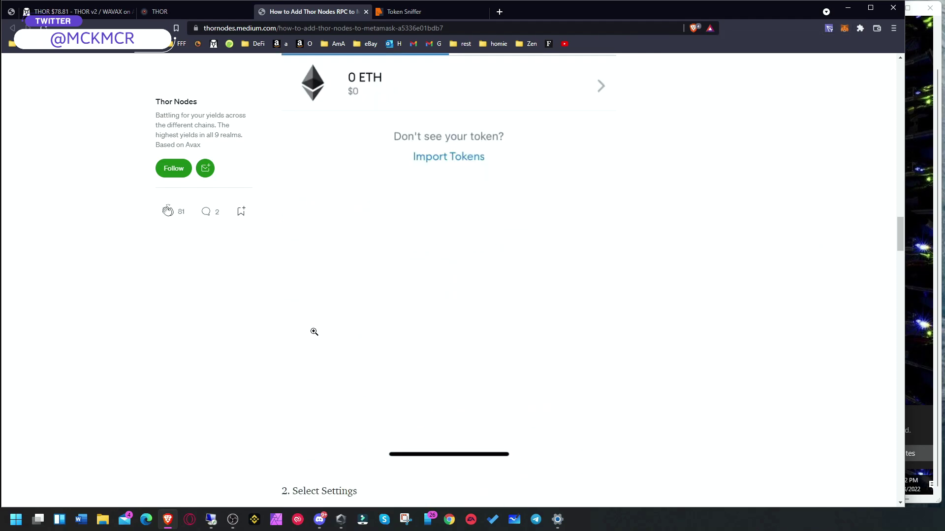
pyautogui.scroll(3, 313, 332)
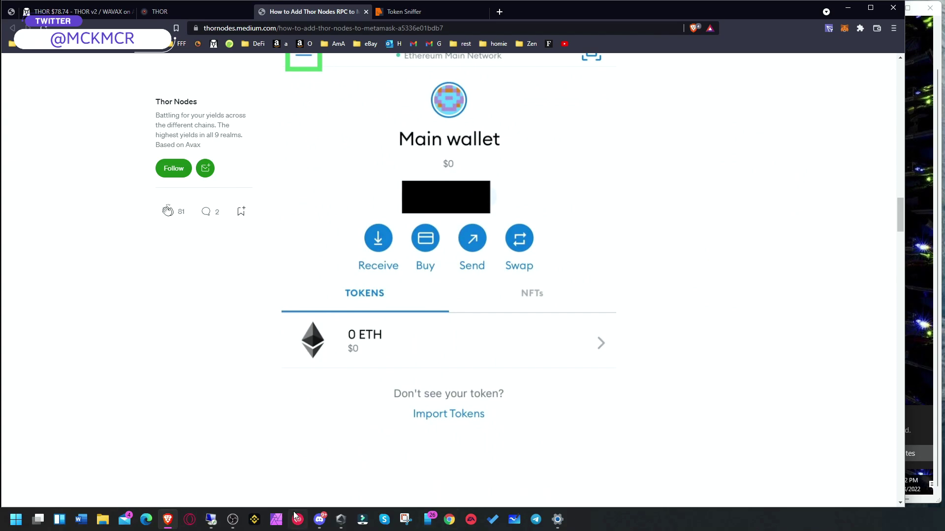
# Highlight the no-endpoint-change note and the MetaMask RPC setup steps through step 3.
pyautogui.click(319, 520)
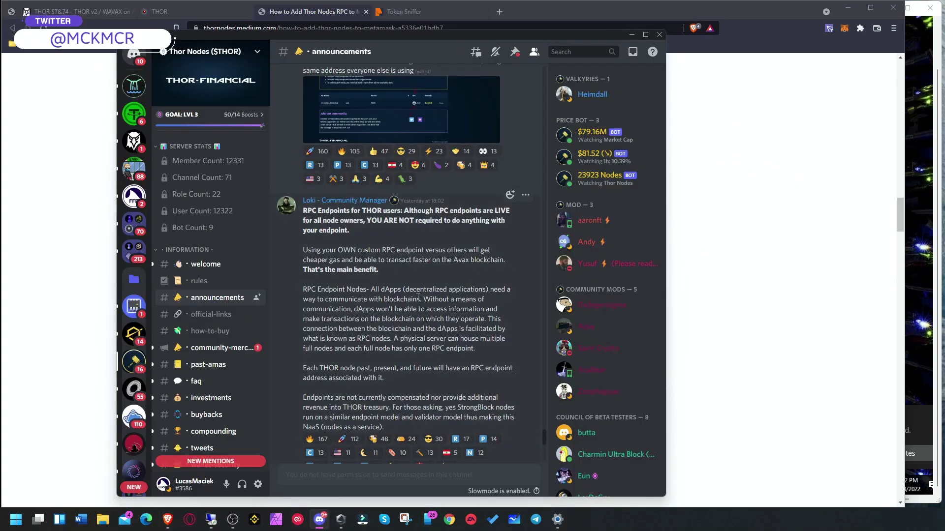
pyautogui.moveTo(367, 220); pyautogui.dragTo(507, 238)
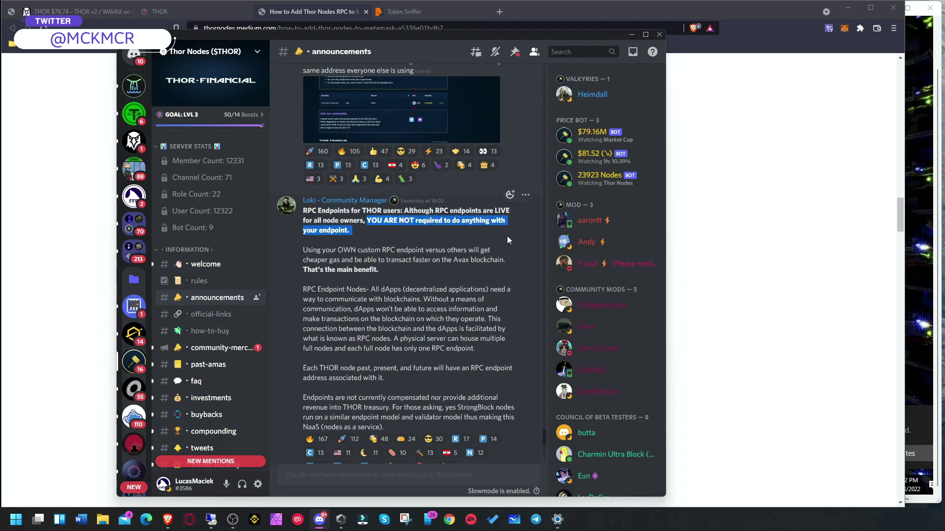
pyautogui.scroll(-2, 384, 363)
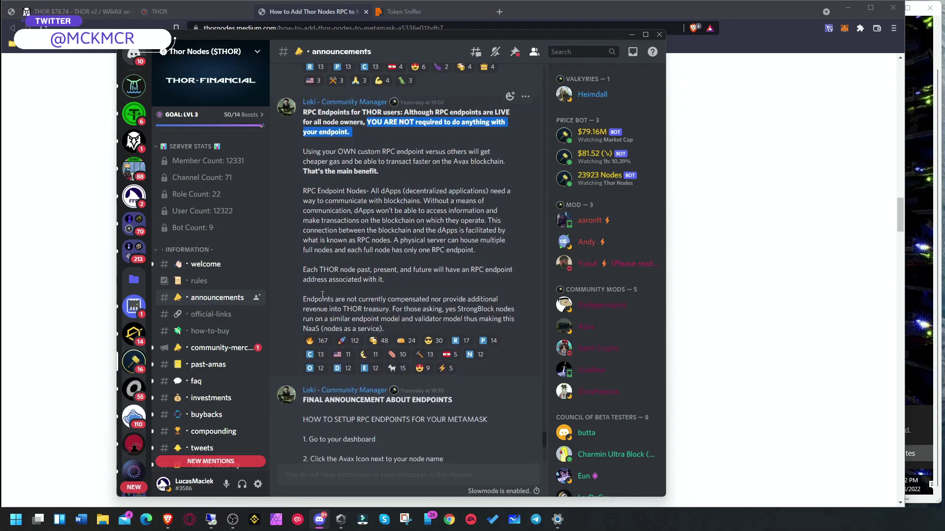
pyautogui.moveTo(320, 298); pyautogui.dragTo(502, 300)
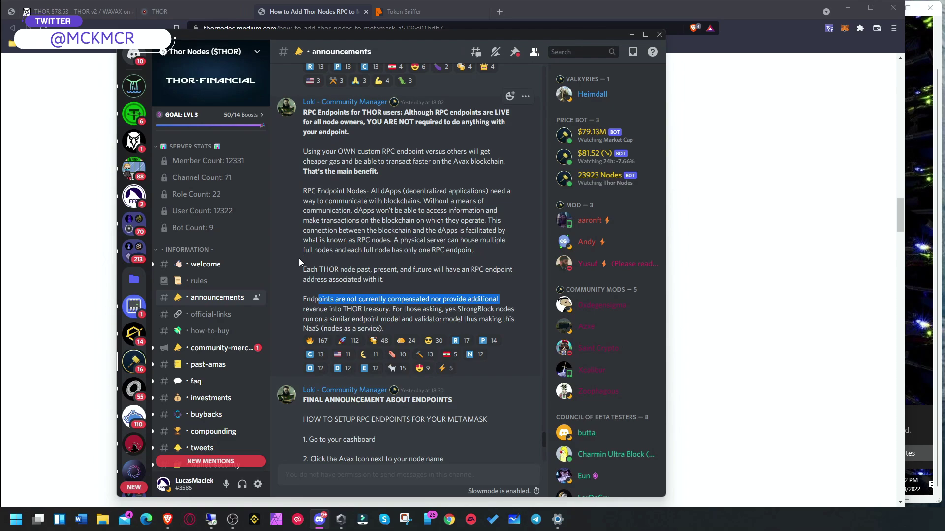
pyautogui.scroll(-3, 356, 359)
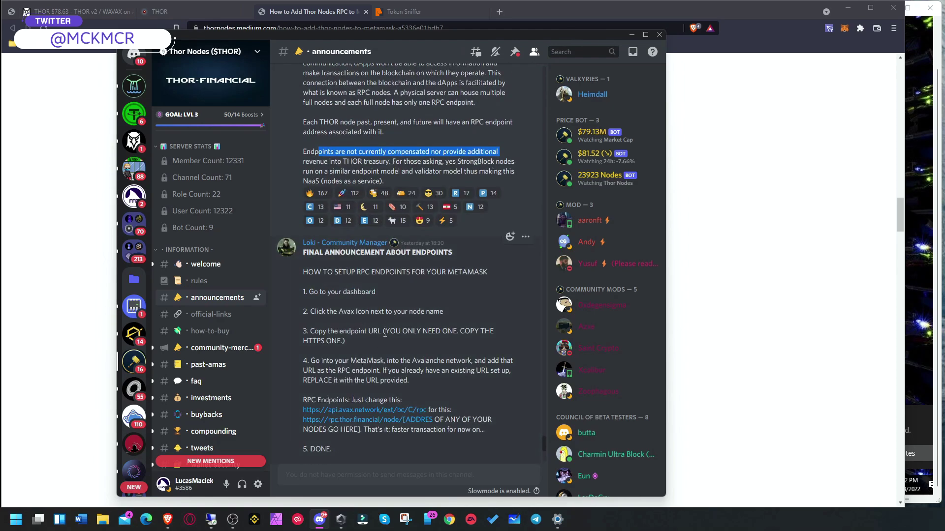
pyautogui.scroll(-1, 381, 335)
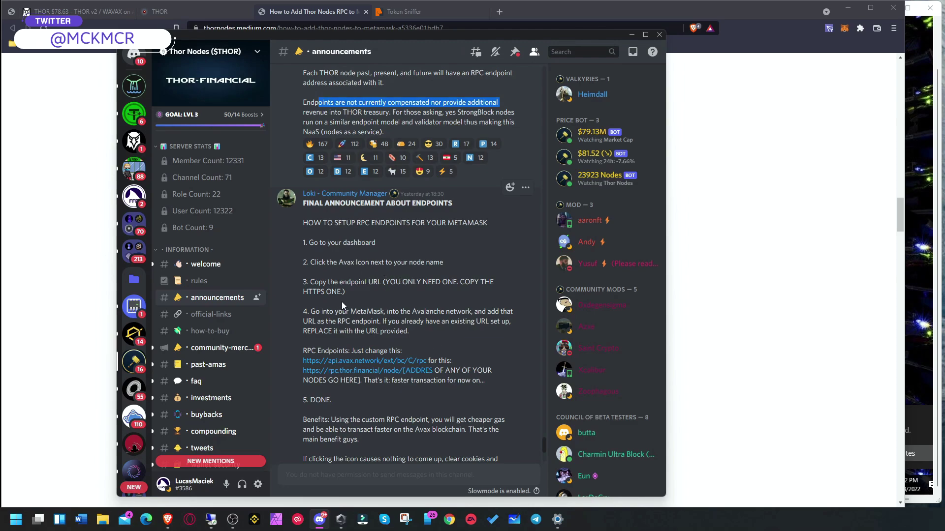
pyautogui.scroll(-1, 342, 302)
pyautogui.scroll(-1, 342, 302)
pyautogui.scroll(-1, 399, 300)
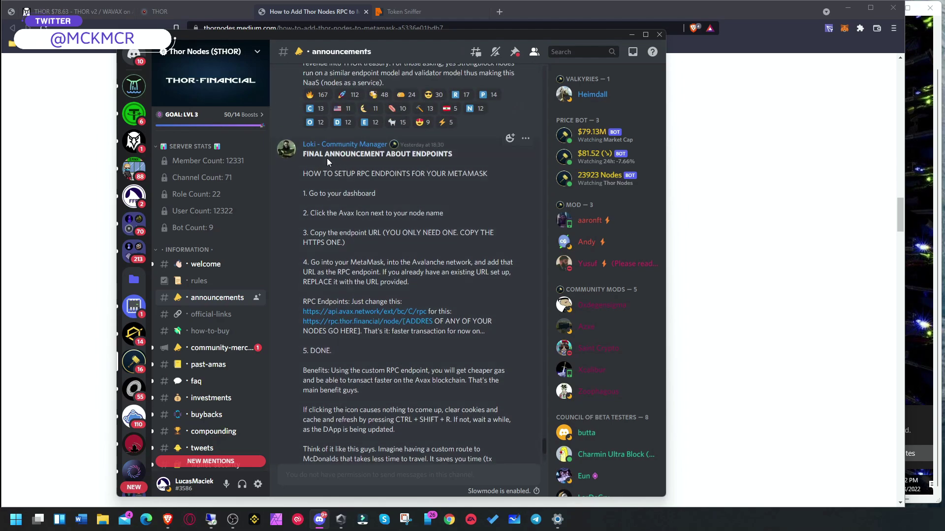
pyautogui.moveTo(302, 153); pyautogui.dragTo(469, 233)
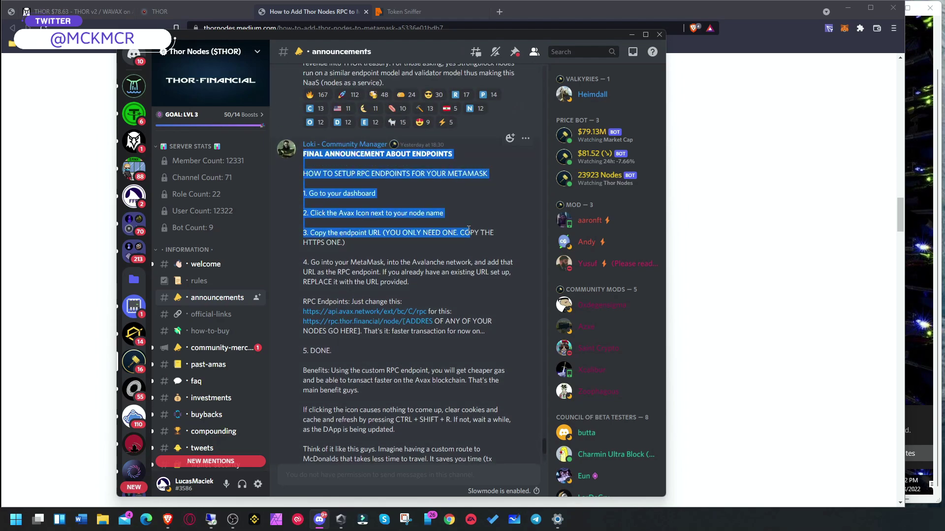
pyautogui.moveTo(470, 232); pyautogui.dragTo(358, 240)
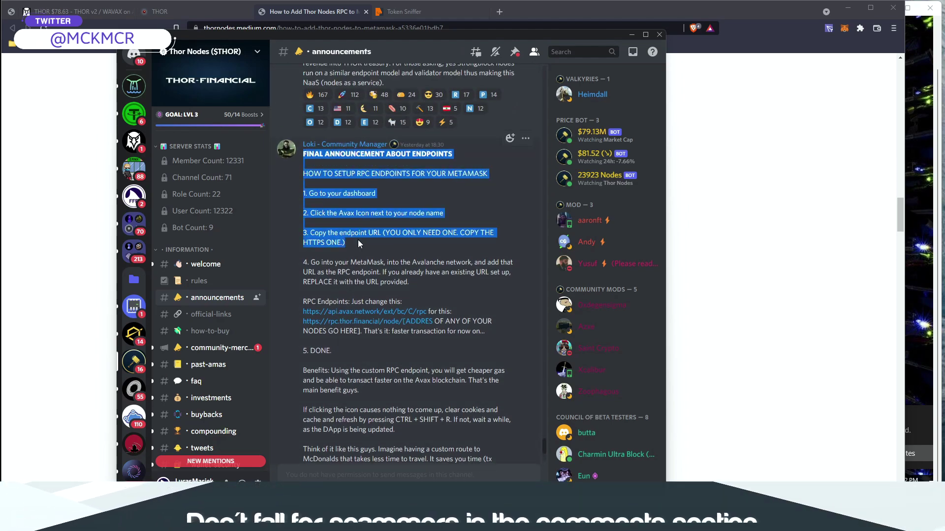
pyautogui.click(358, 240)
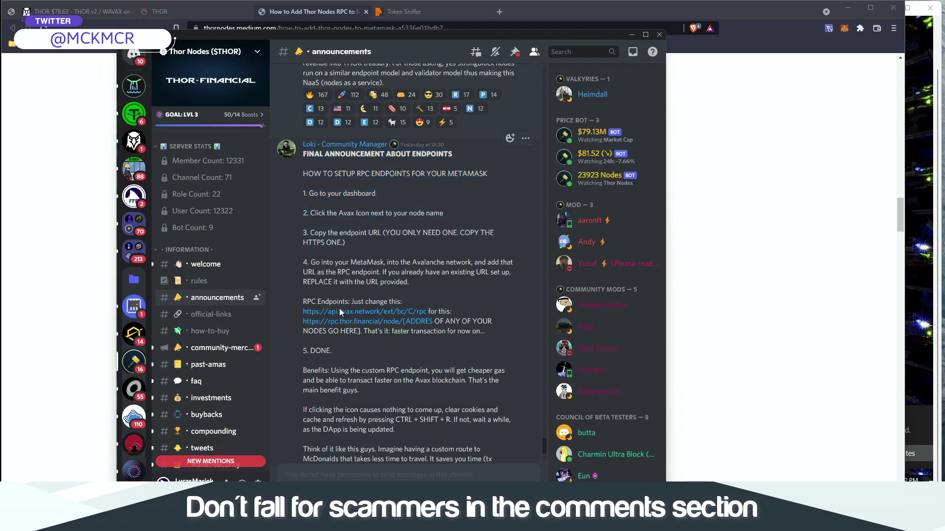
pyautogui.scroll(-4, 446, 326)
pyautogui.scroll(-1, 402, 311)
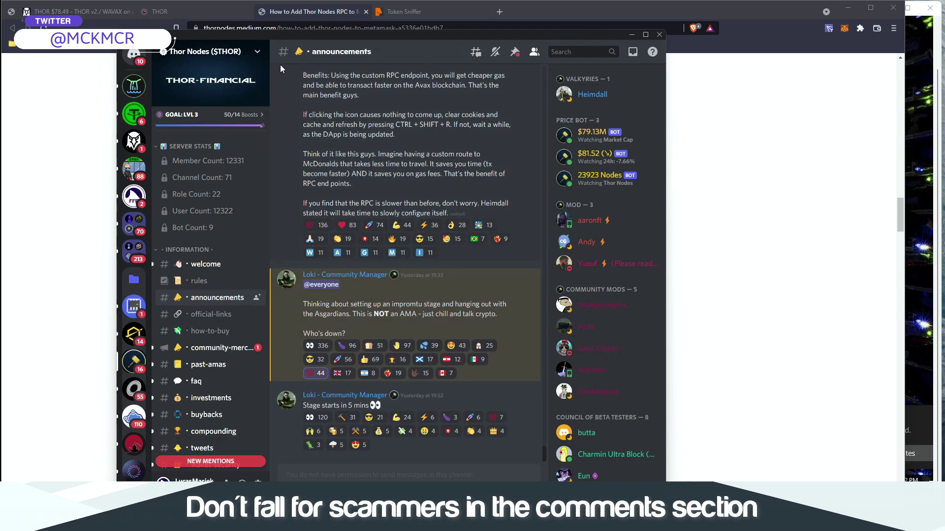
pyautogui.hotkey('ctrl', 'shift', 'b')
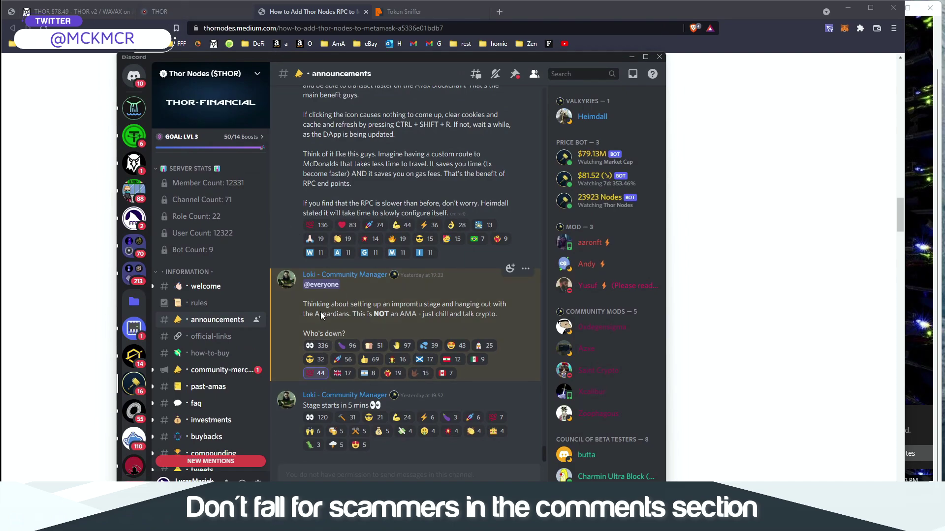
# Close FFF1's endpoint details and confirm the ~1.247 THOR HEIMDALL rewards claim in MetaMask.
pyautogui.click(176, 15)
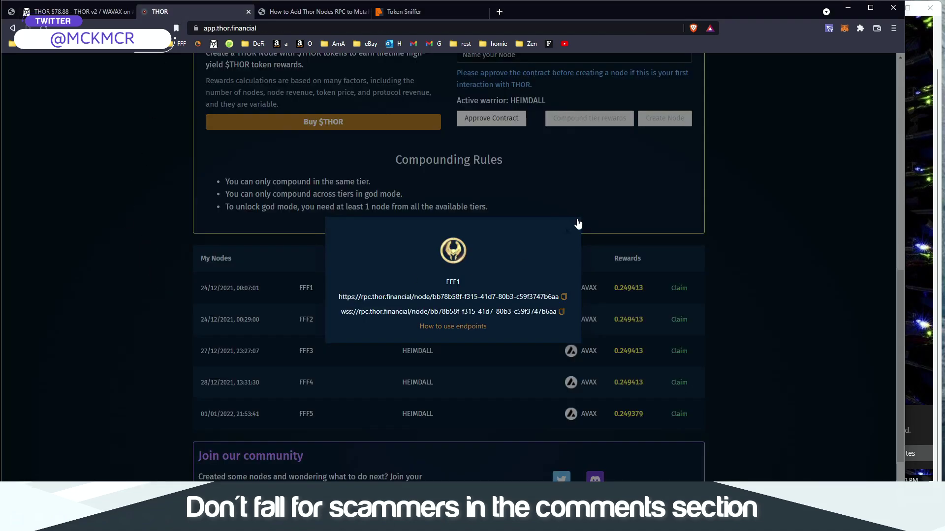
pyautogui.click(568, 233)
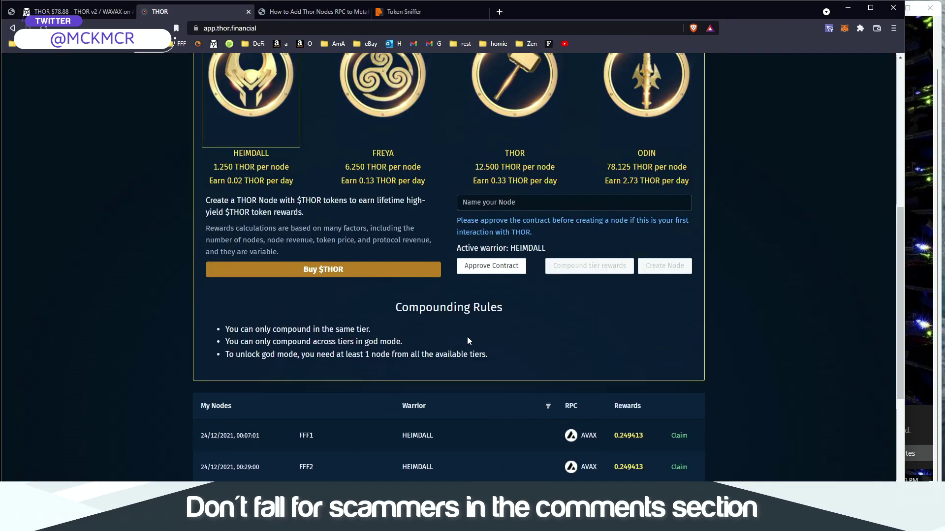
pyautogui.scroll(5, 468, 337)
pyautogui.scroll(5, 468, 337)
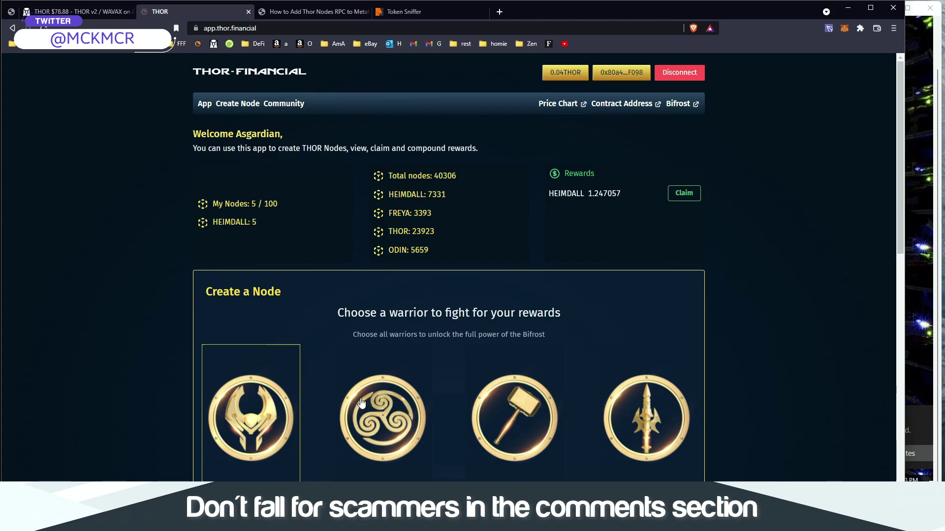
pyautogui.moveTo(338, 312); pyautogui.dragTo(559, 328)
pyautogui.click(562, 329)
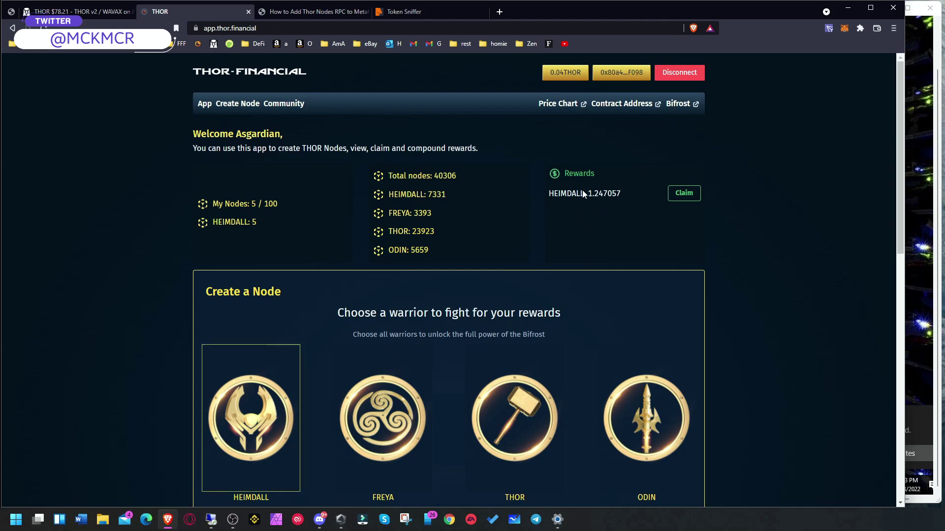
pyautogui.scroll(-5, 500, 336)
pyautogui.scroll(-5, 500, 335)
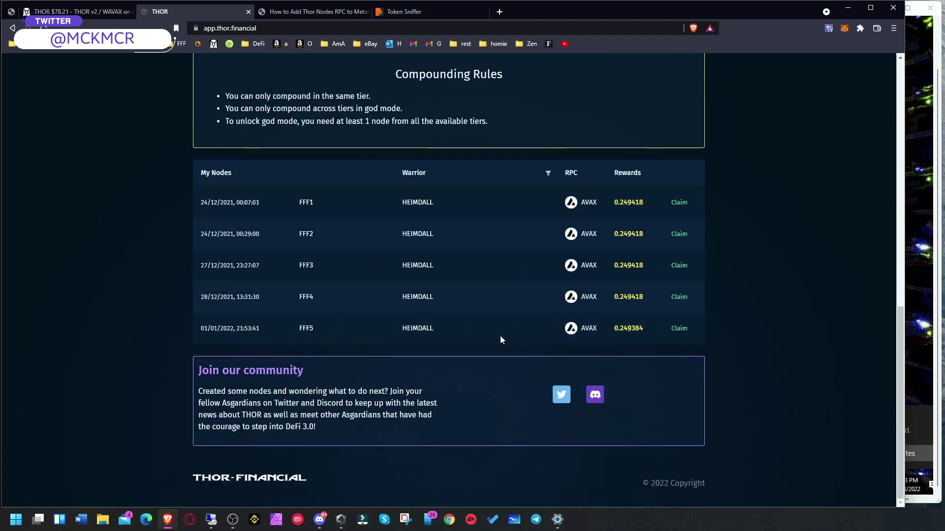
pyautogui.scroll(5, 327, 321)
pyautogui.scroll(5, 329, 321)
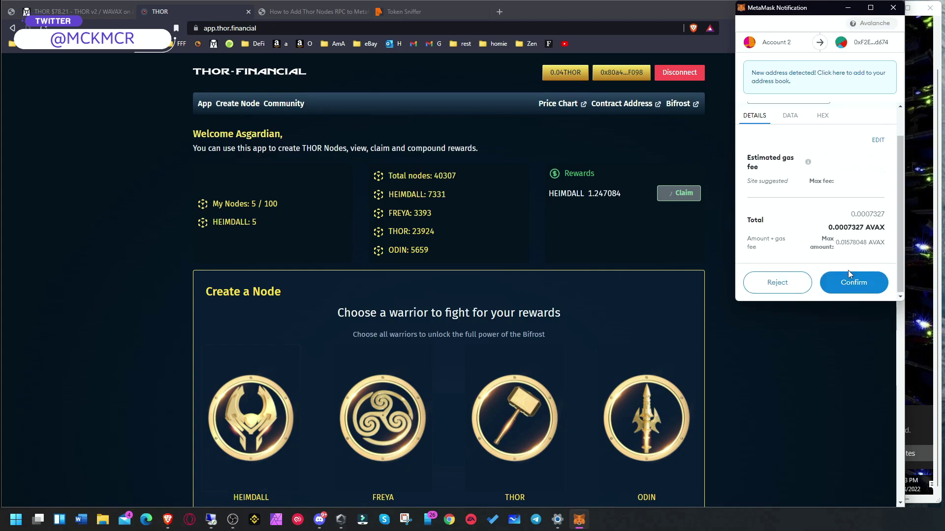
pyautogui.click(853, 282)
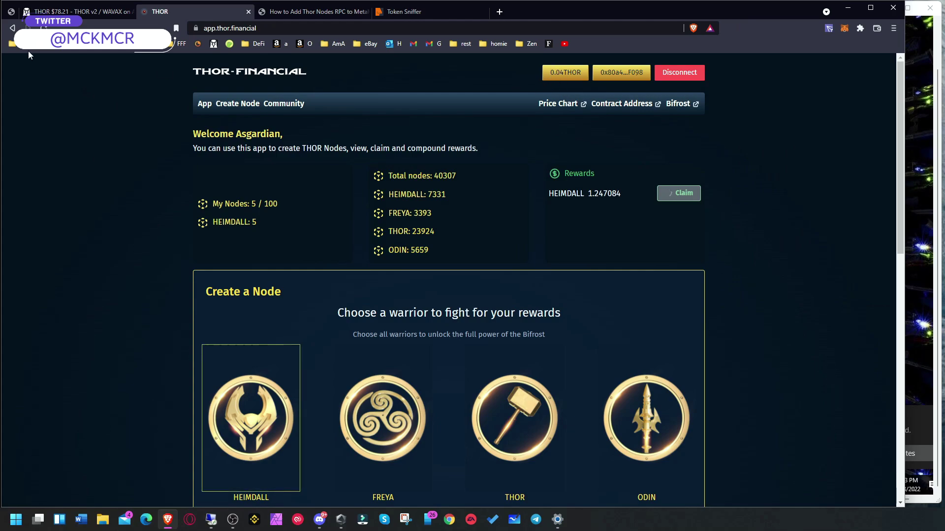
# Move the drawing toolbar aside and drag the THOR/WAVAX horizontal support line slightly lower.
pyautogui.click(77, 12)
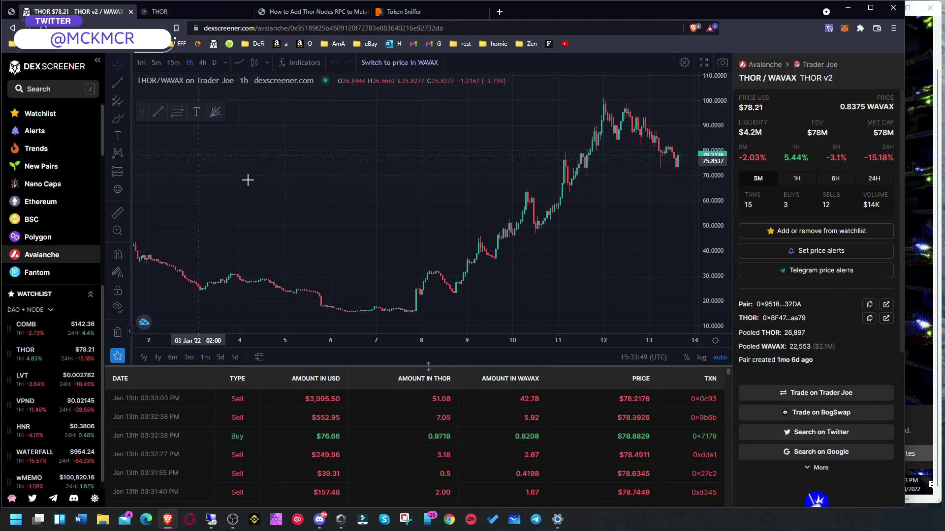
pyautogui.scroll(-3, 349, 188)
pyautogui.scroll(-3, 349, 188)
pyautogui.scroll(-3, 349, 188)
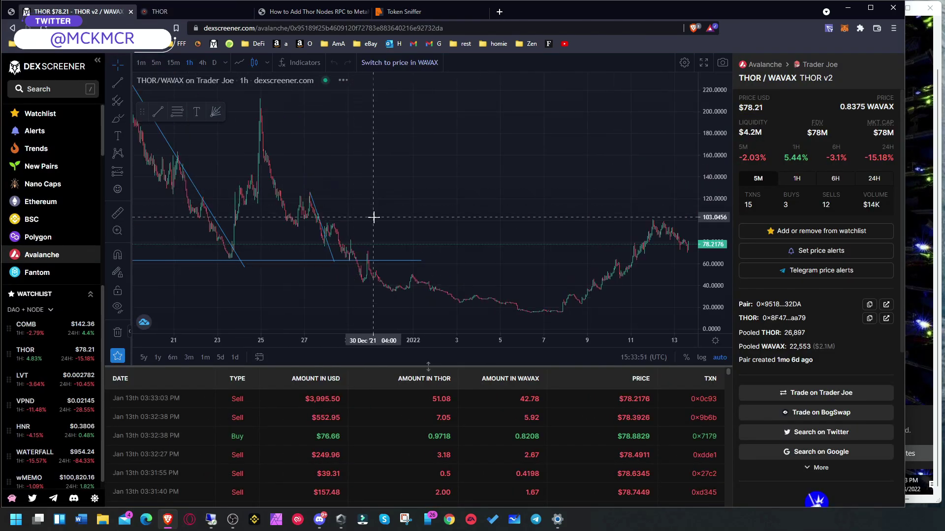
pyautogui.scroll(-3, 277, 278)
pyautogui.scroll(-3, 277, 279)
pyautogui.scroll(-3, 413, 215)
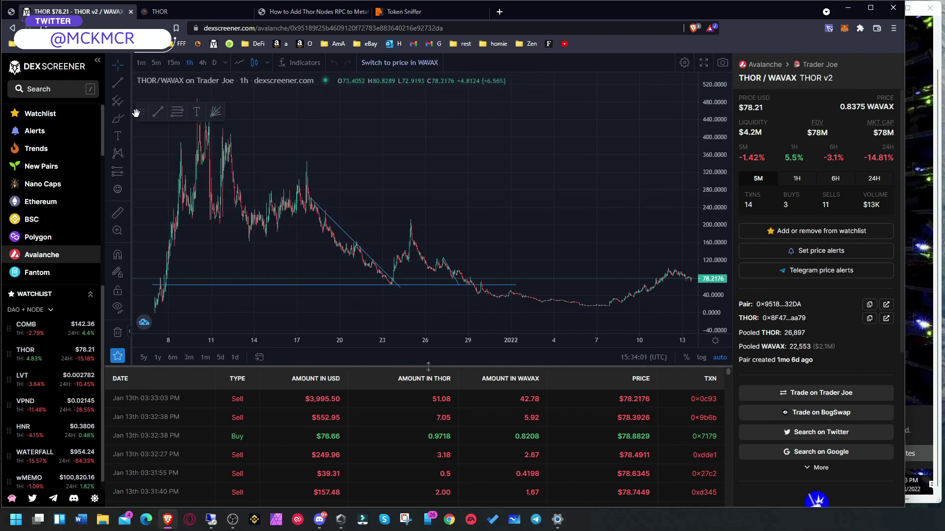
pyautogui.moveTo(140, 112); pyautogui.dragTo(135, 75)
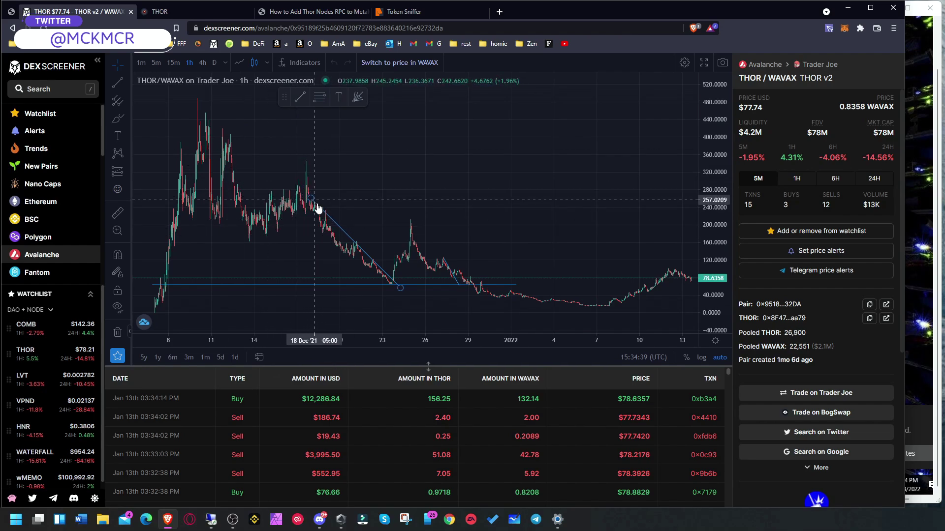
pyautogui.click(391, 286)
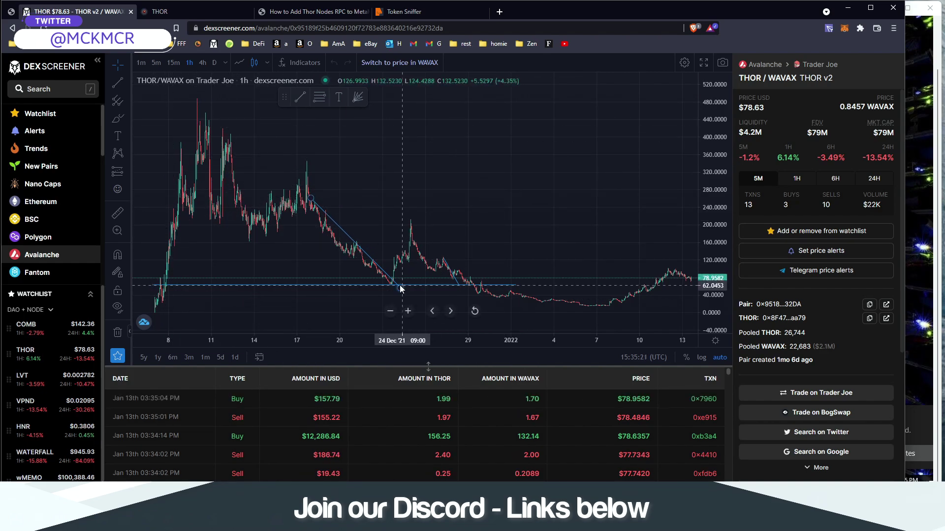
pyautogui.moveTo(394, 282); pyautogui.dragTo(398, 291)
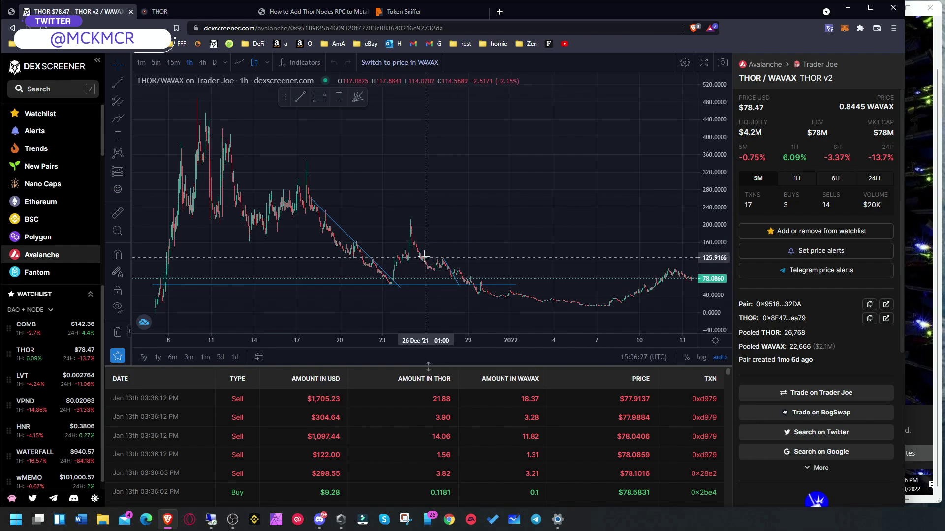
# Select the HEIMDALL warrior card, then go back to the THOR/WAVAX chart.
pyautogui.click(181, 9)
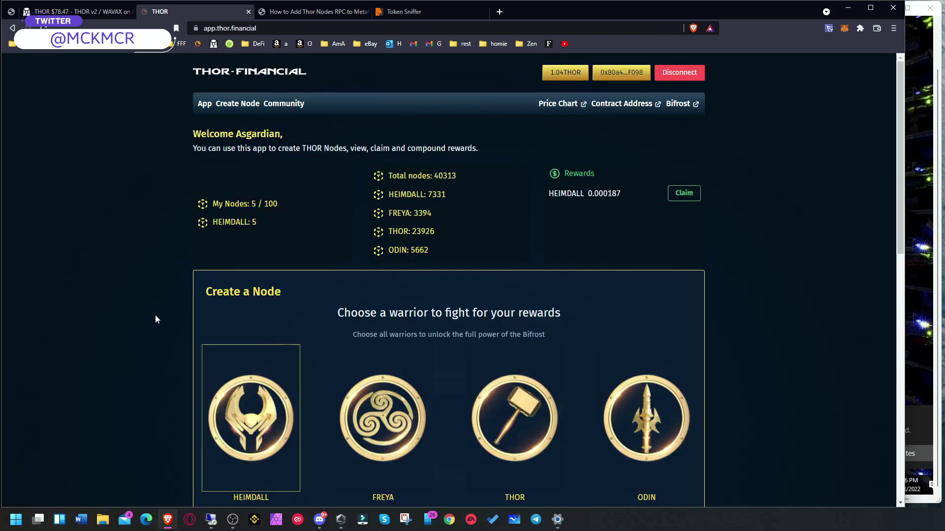
pyautogui.scroll(-4, 154, 318)
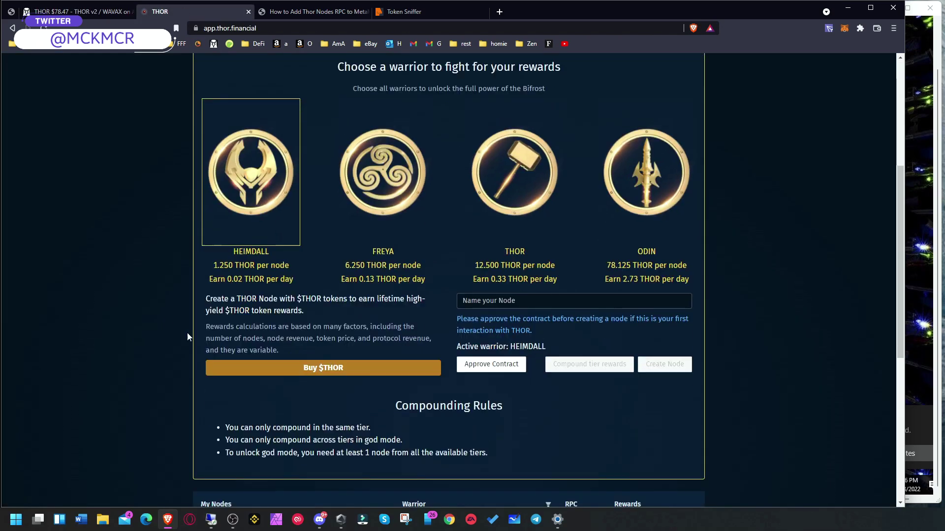
pyautogui.click(286, 272)
pyautogui.click(77, 12)
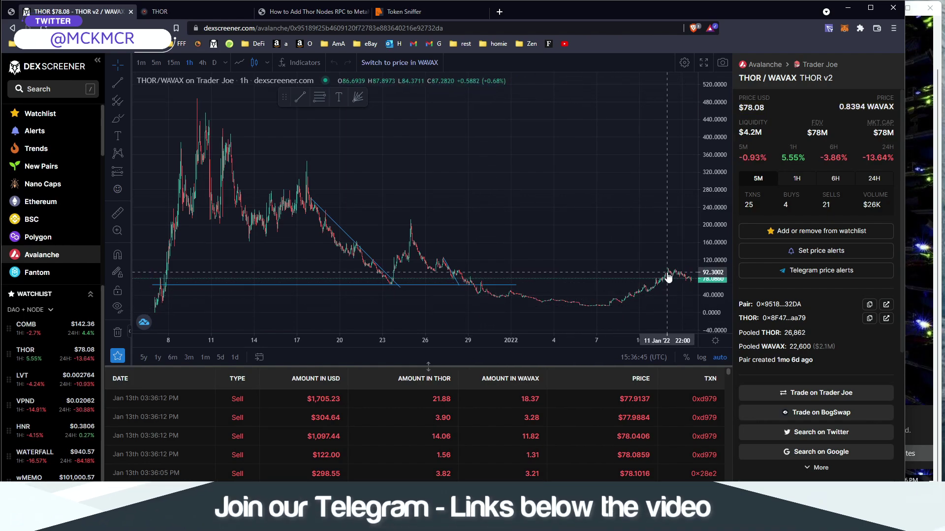
pyautogui.scroll(3, 656, 289)
pyautogui.scroll(3, 656, 290)
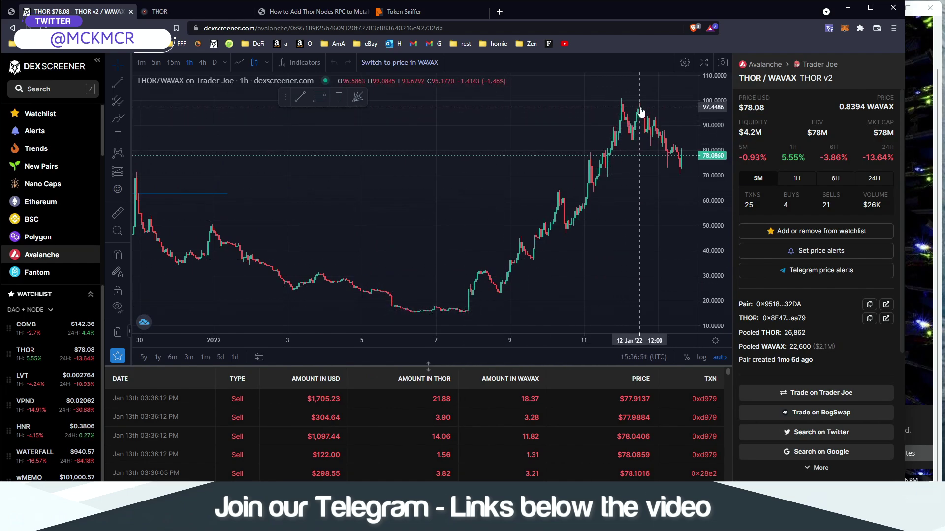
# Pan the THOR/WAVAX chart to the latest January candles, then reopen the THOR dashboard.
pyautogui.moveTo(620, 114); pyautogui.dragTo(481, 217)
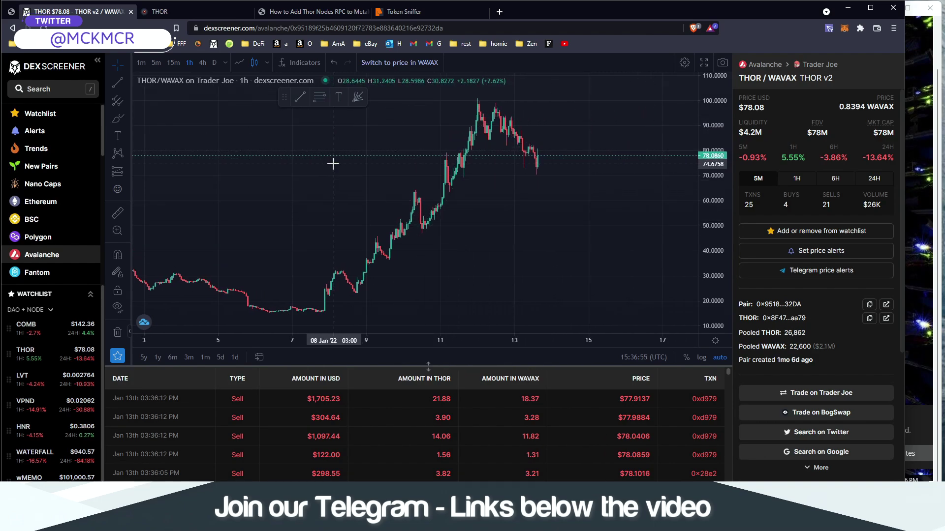
pyautogui.click(183, 14)
pyautogui.scroll(5, 202, 340)
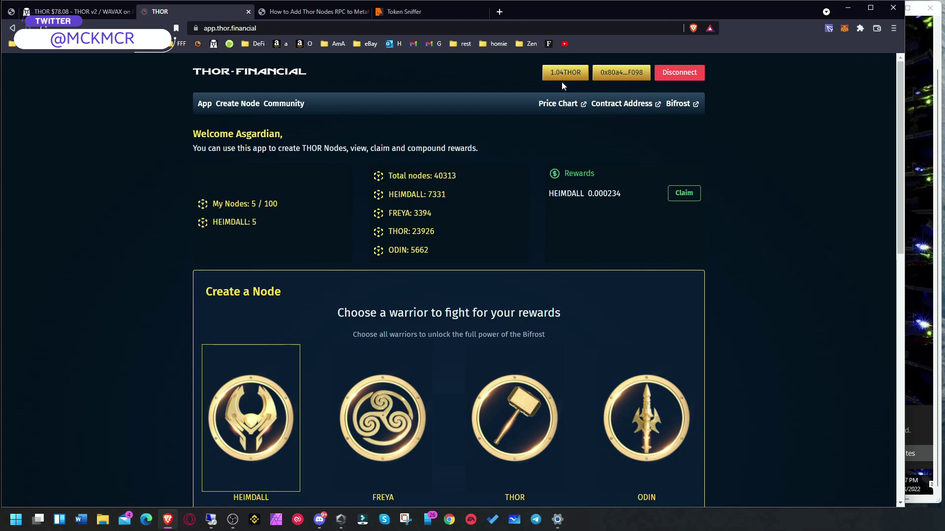
pyautogui.scroll(-3, 184, 340)
pyautogui.scroll(-1, 224, 363)
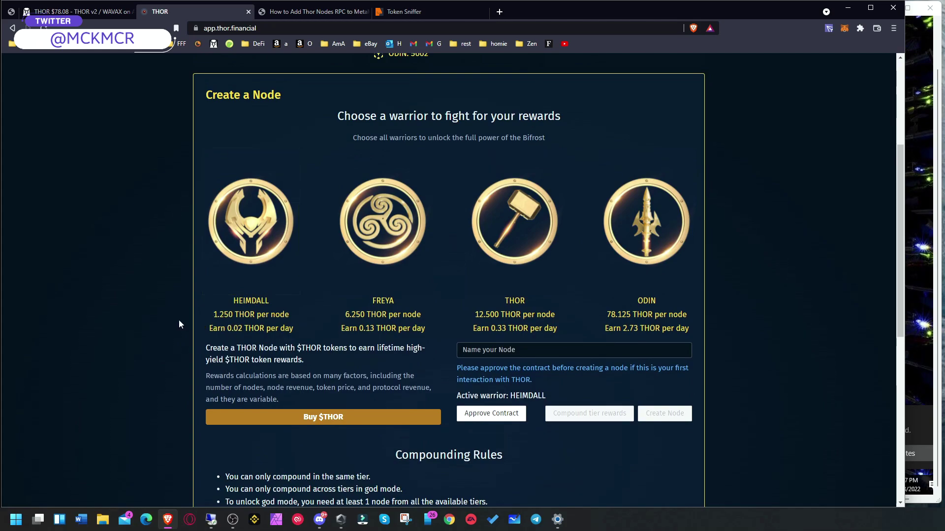
pyautogui.scroll(4, 140, 324)
pyautogui.scroll(2, 153, 366)
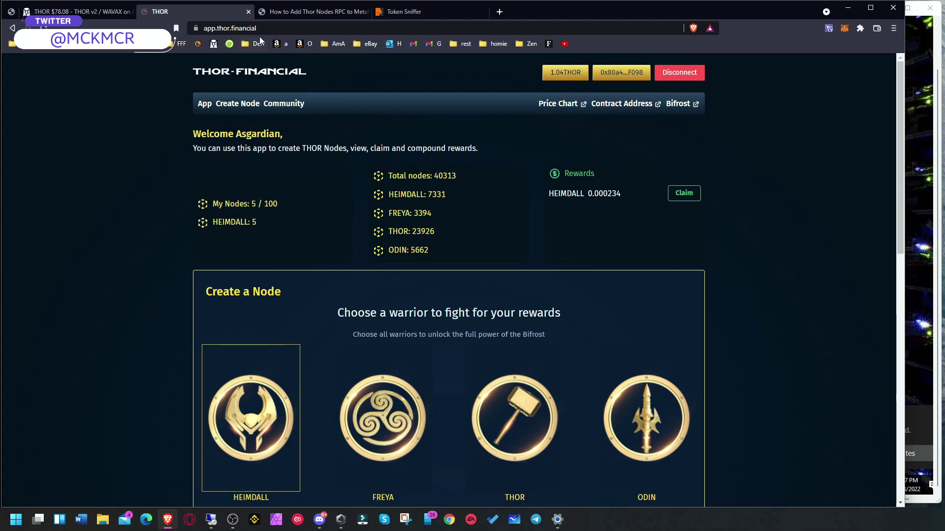
# Check the five HEIMDALL nodes' pending rewards, then zoom the THOR/WAVAX chart out to December.
pyautogui.click(67, 10)
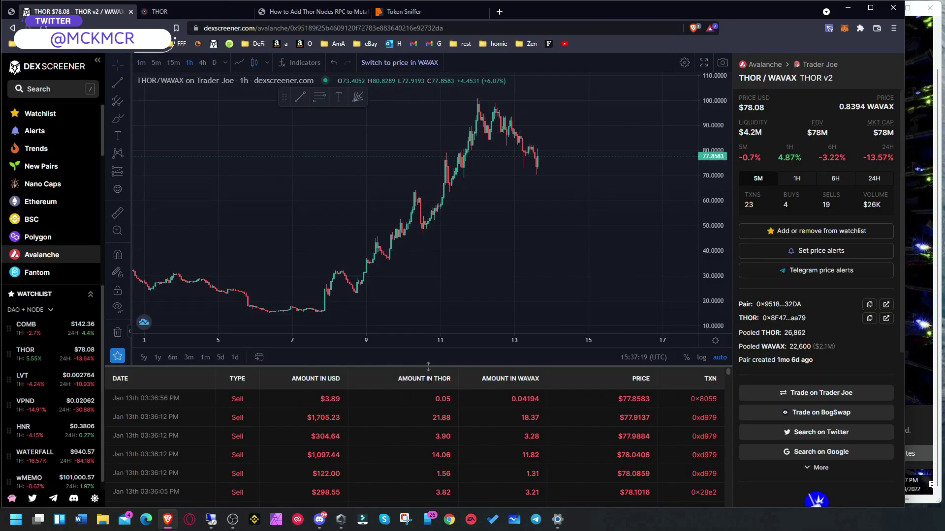
pyautogui.click(161, 11)
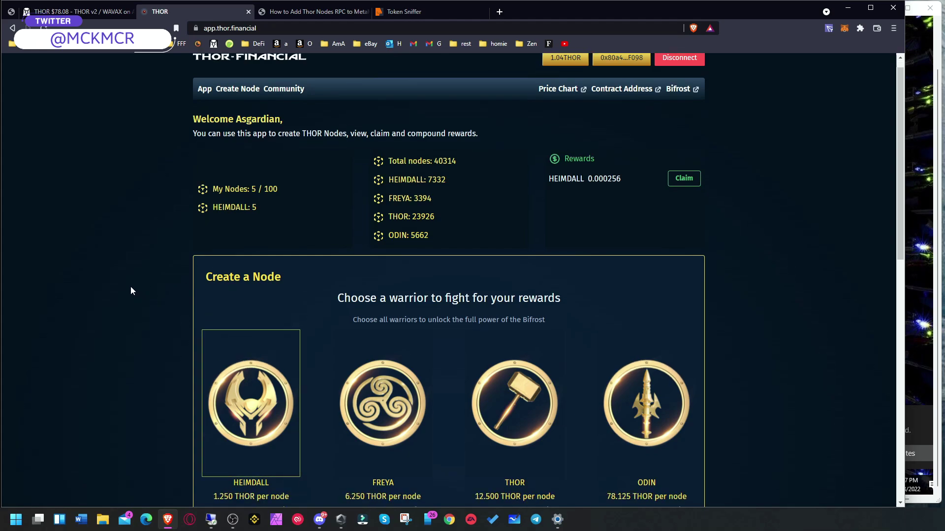
pyautogui.scroll(-3, 144, 283)
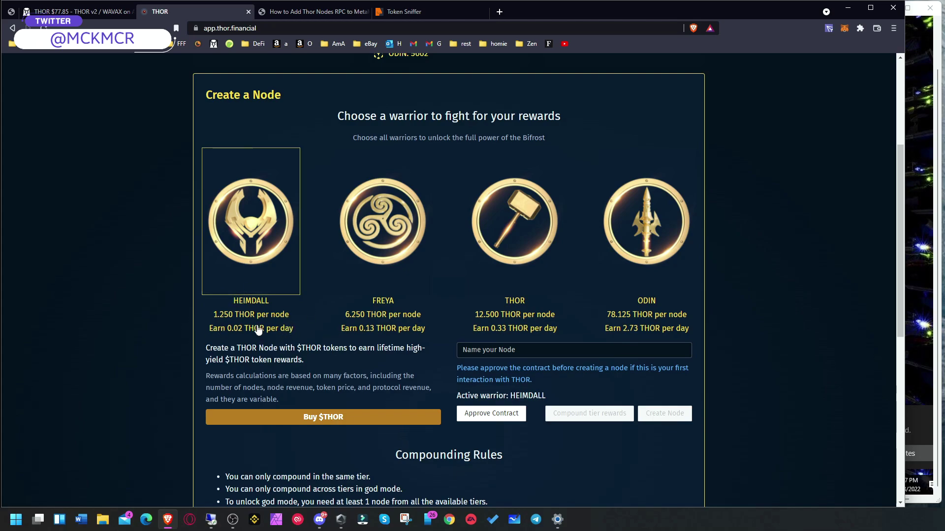
pyautogui.scroll(-4, 167, 376)
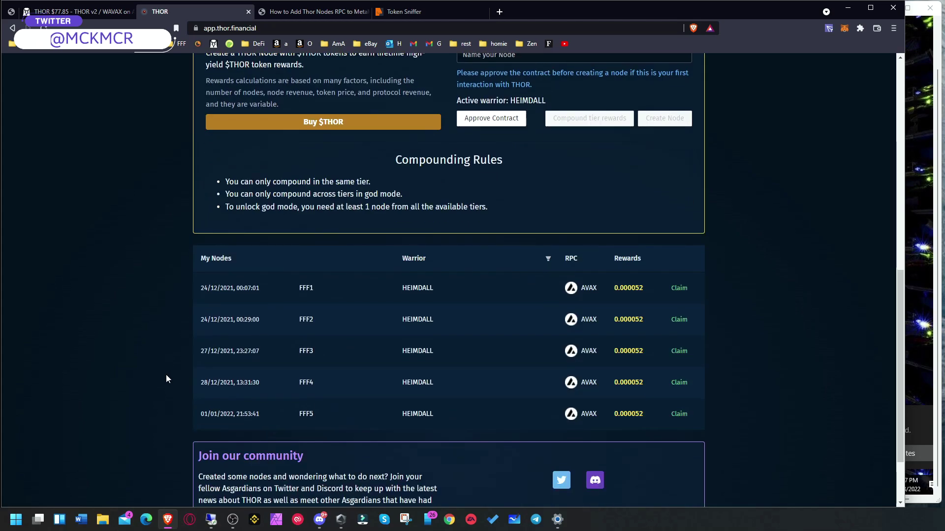
pyautogui.scroll(-1, 162, 362)
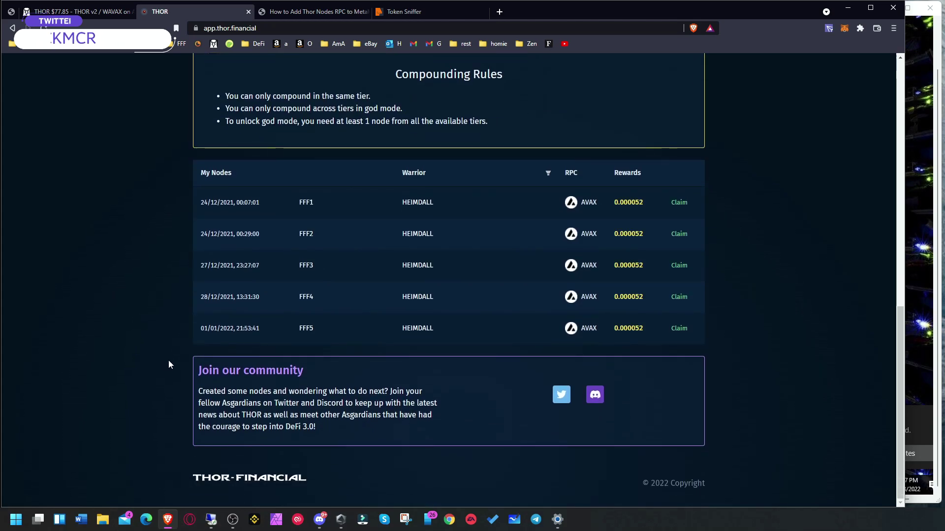
pyautogui.scroll(3, 171, 367)
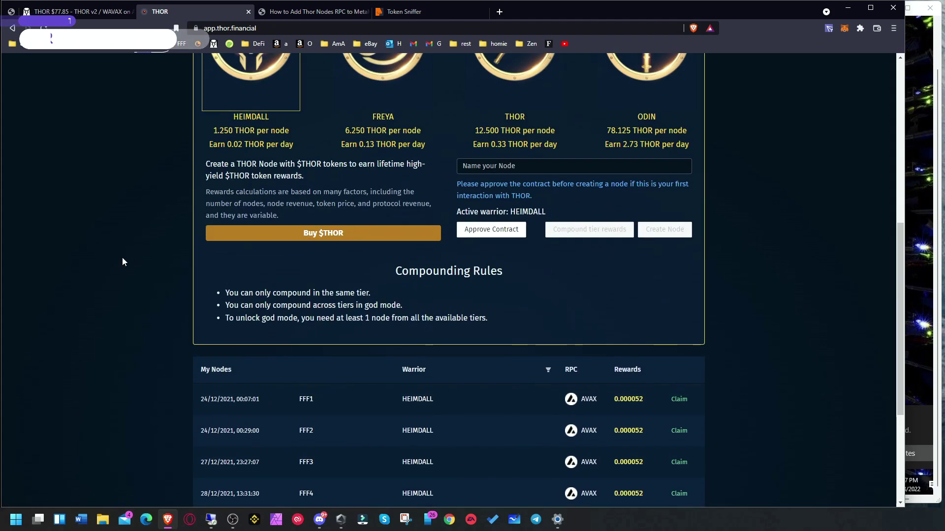
pyautogui.scroll(2, 117, 329)
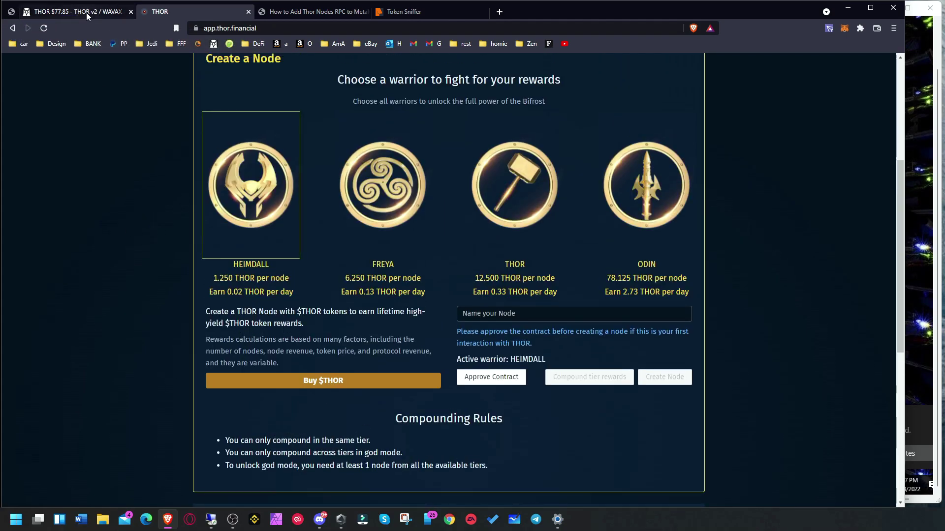
pyautogui.click(70, 12)
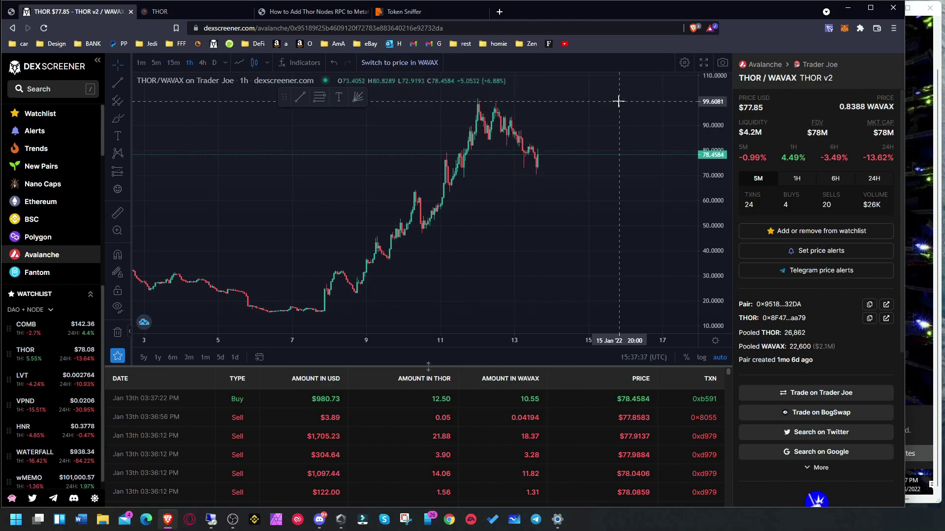
pyautogui.scroll(-5, 507, 238)
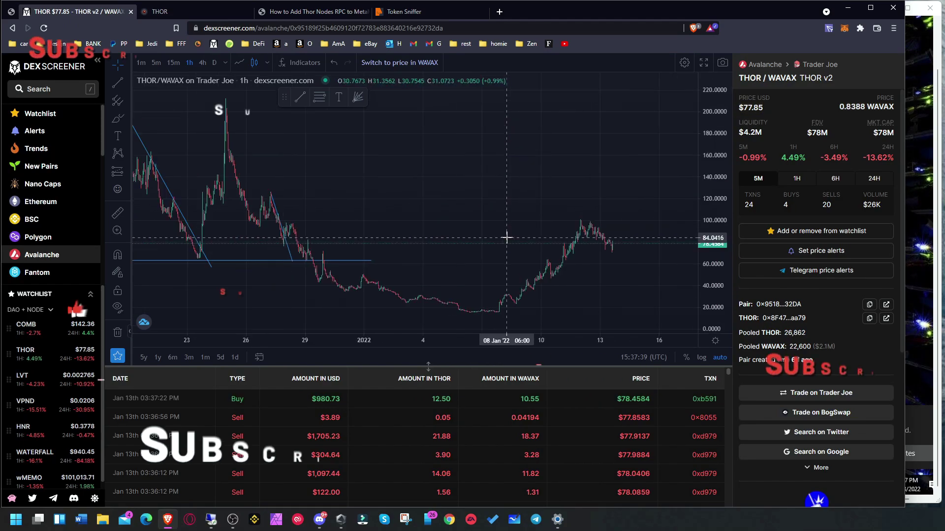